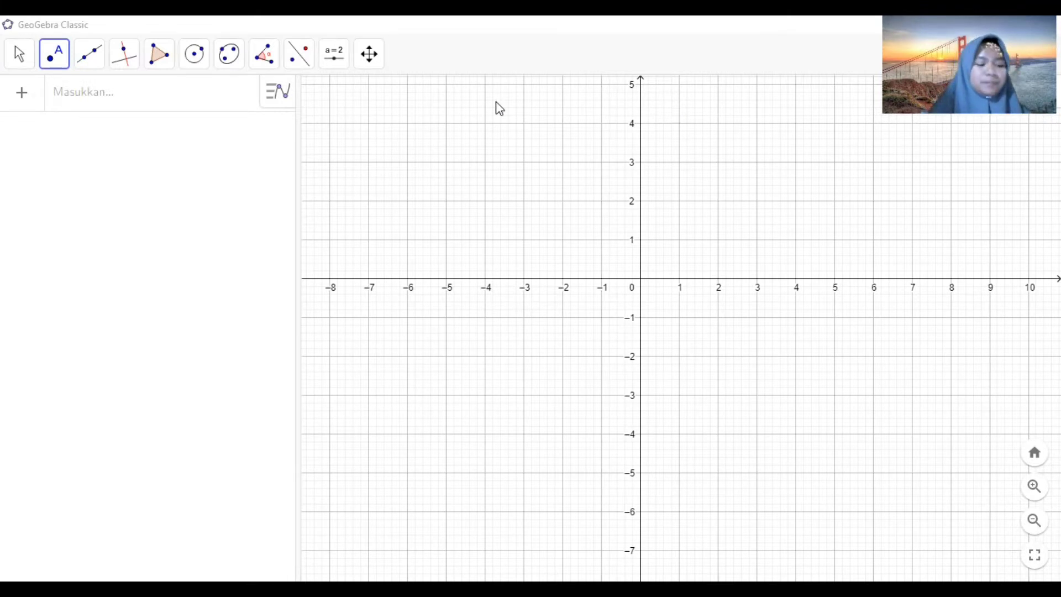
click(12, 60)
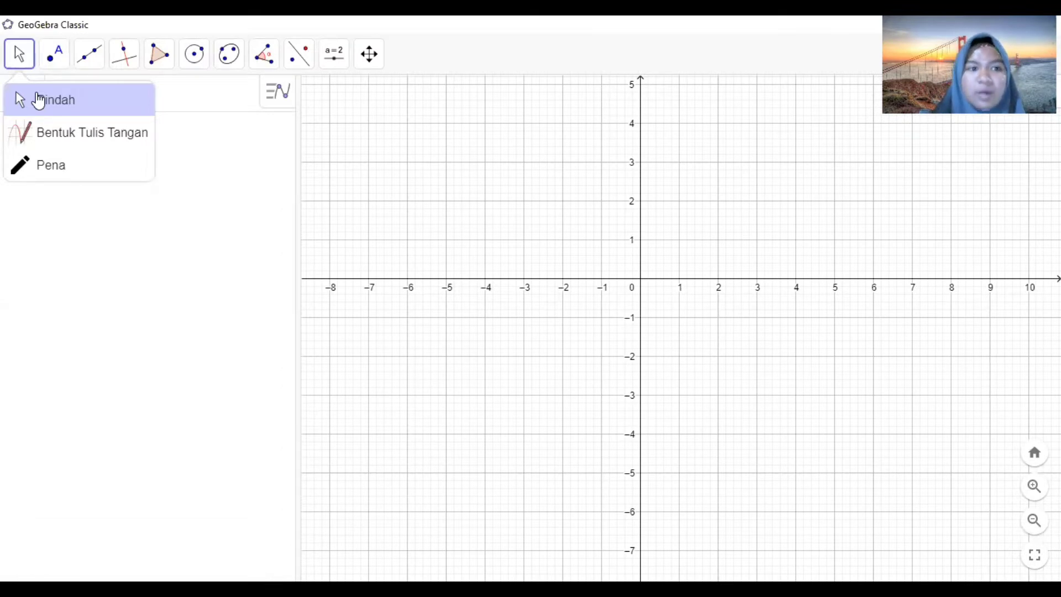
click(39, 101)
drag(505, 389, 476, 405)
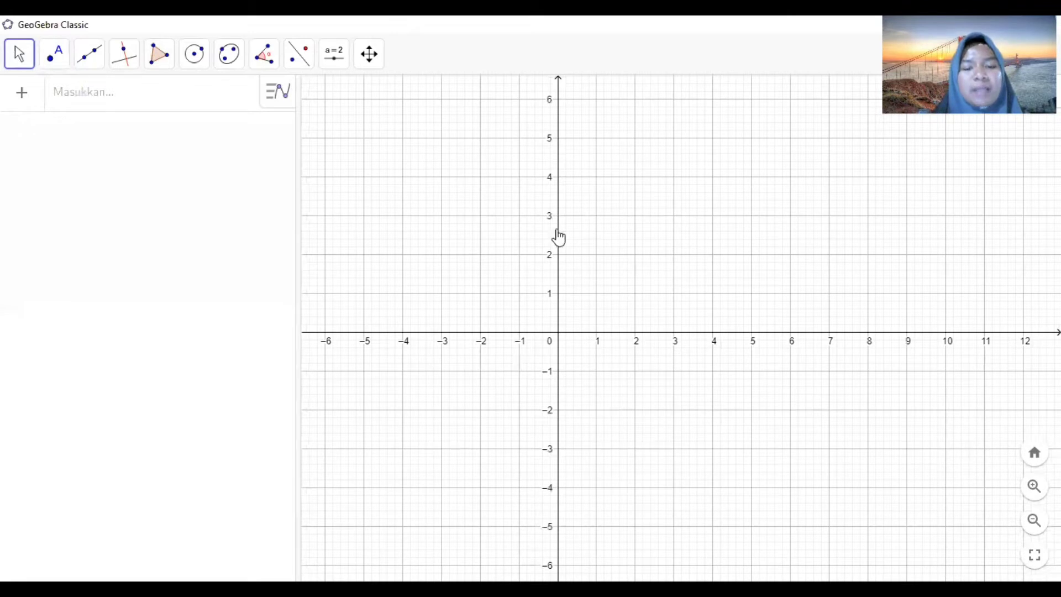
drag(559, 238, 538, 258)
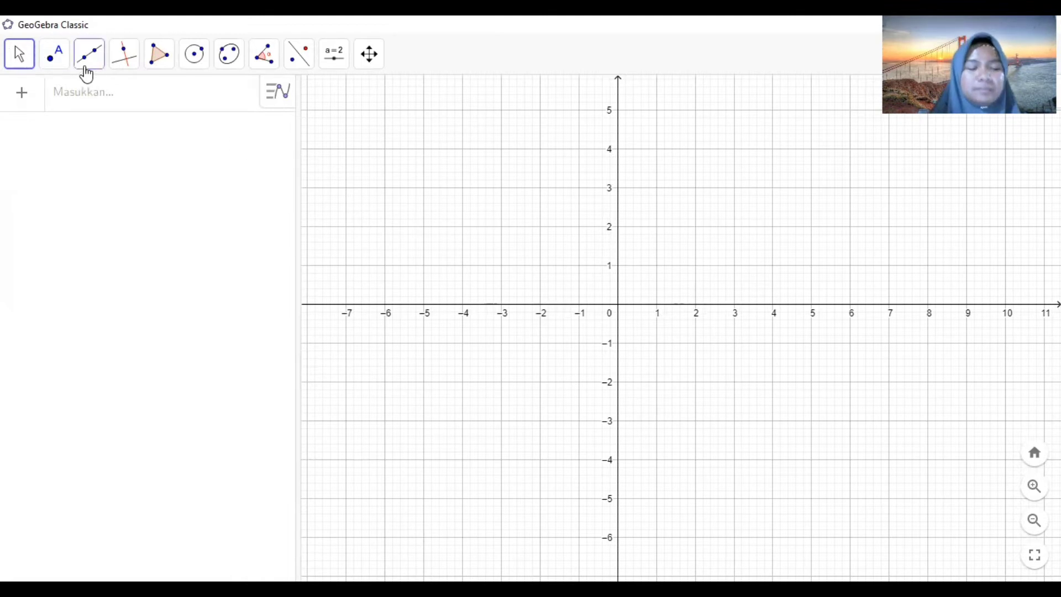
- Place point A at (-4, 3) with the New Point tool
click(55, 62)
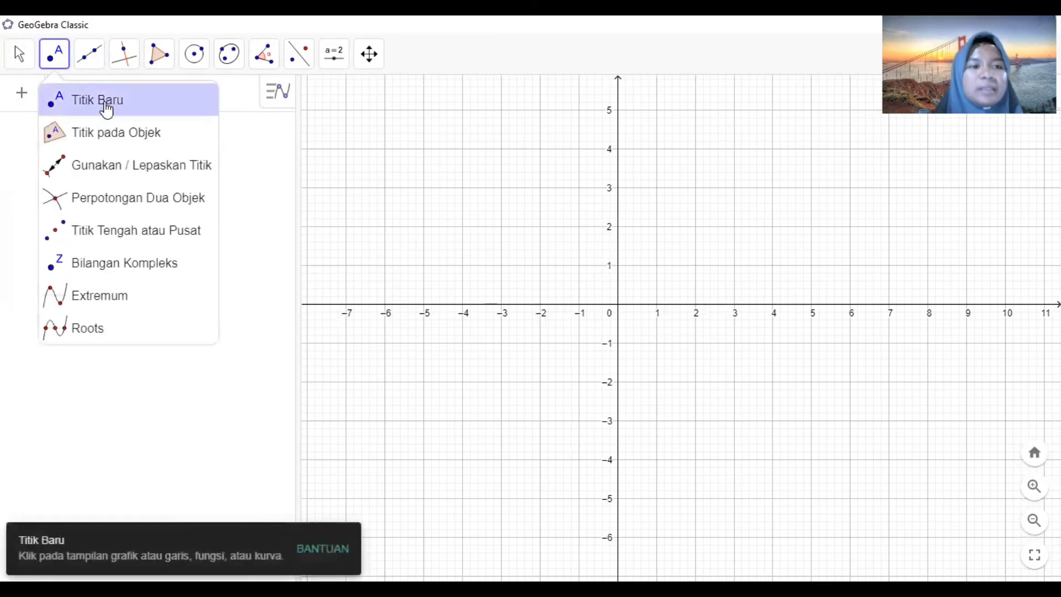
click(106, 109)
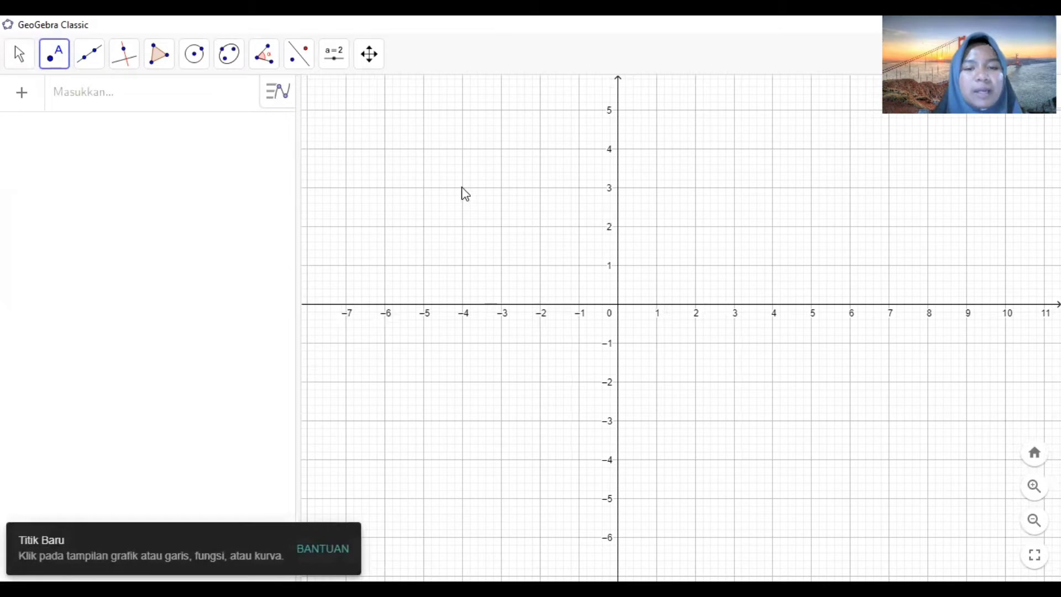
click(53, 53)
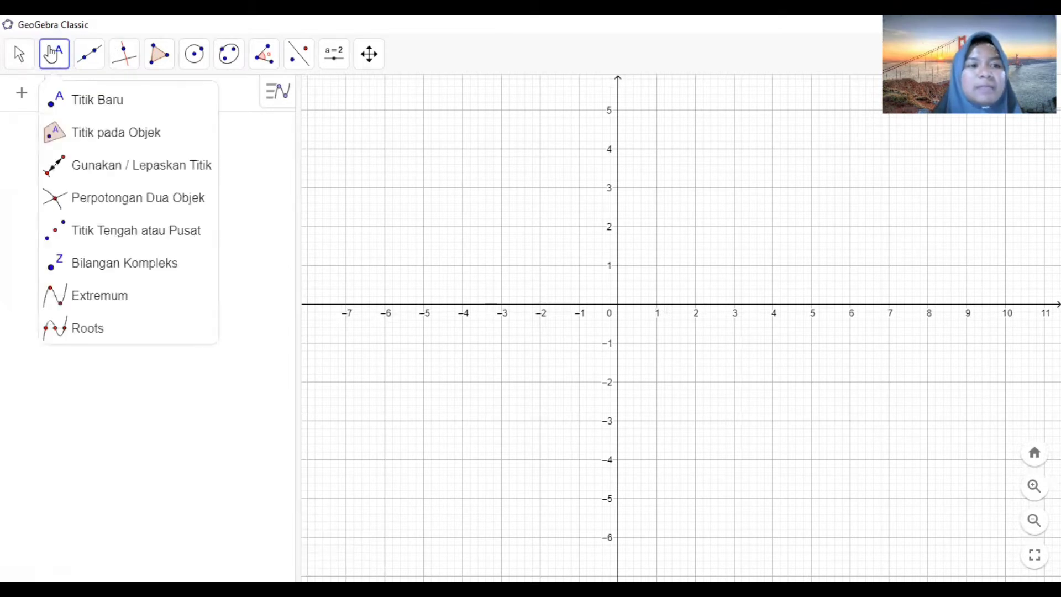
click(82, 106)
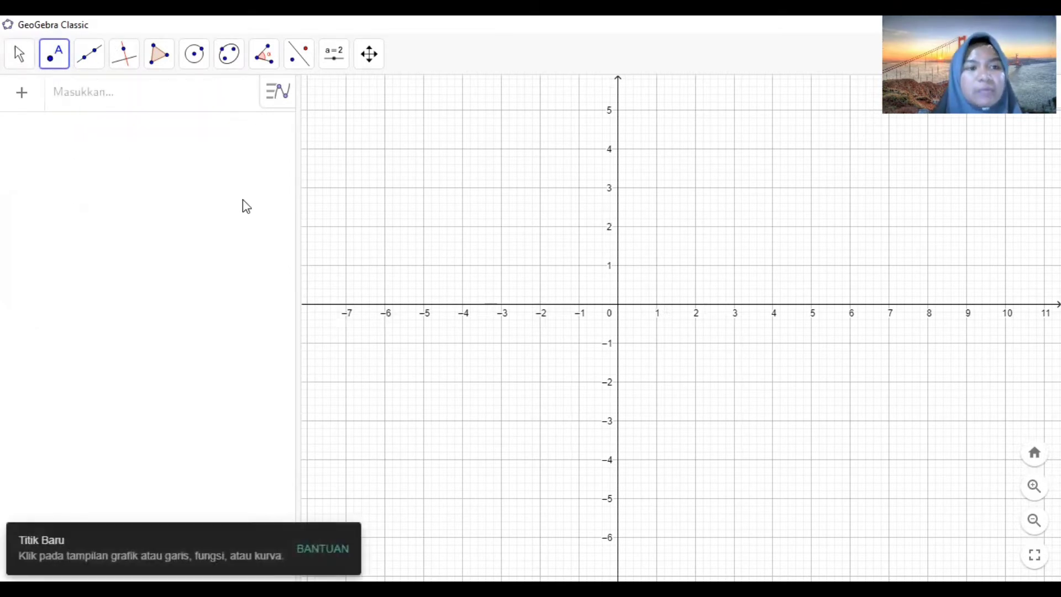
click(462, 188)
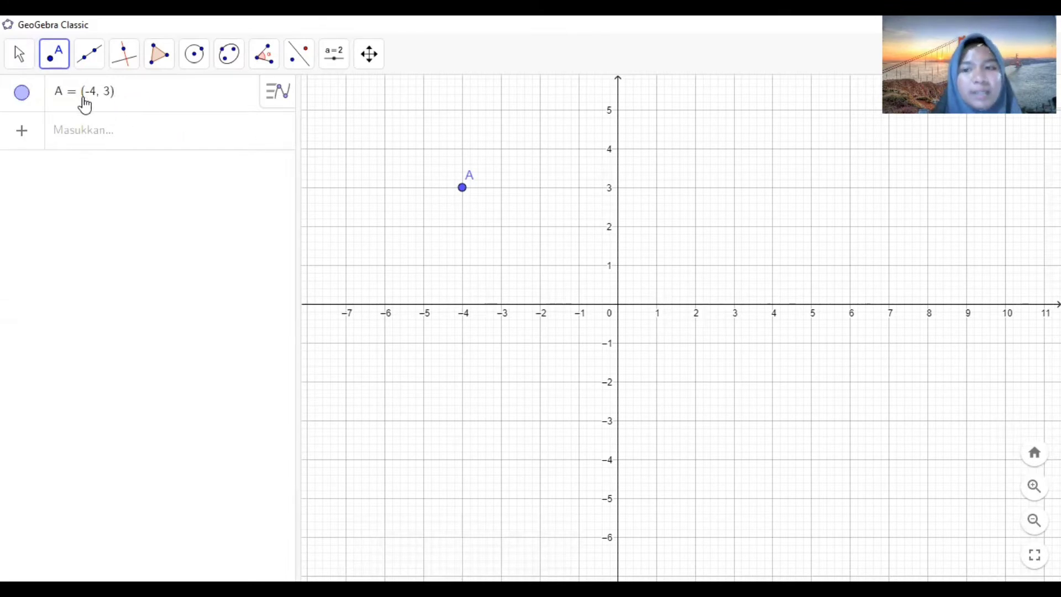
- Place points B, C and D at about (-1.64, 2.9), (1.92, 1.7) and (-3, 1.2)
click(65, 66)
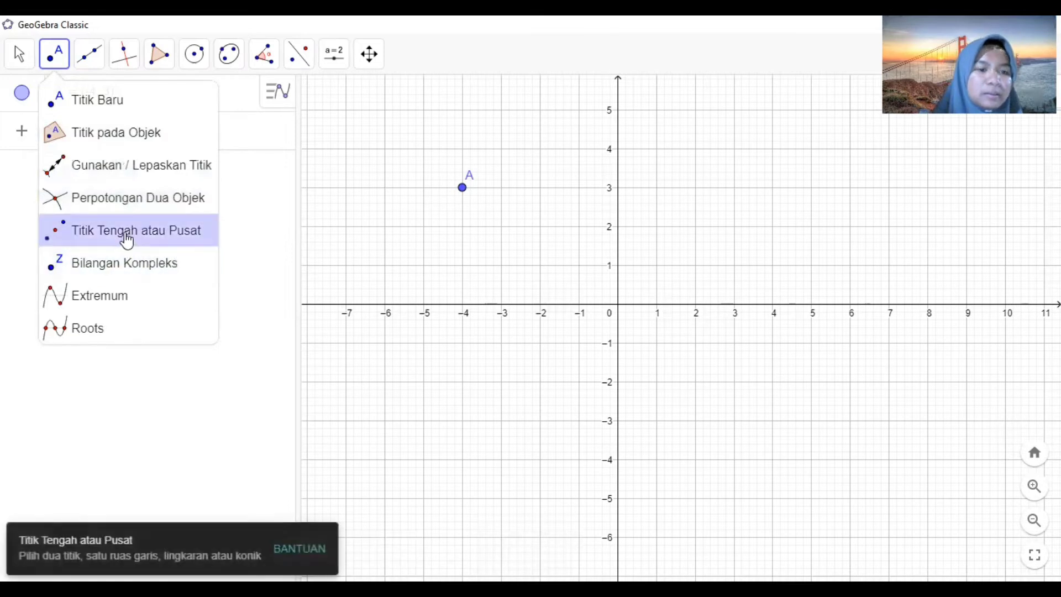
mouse_move(93, 55)
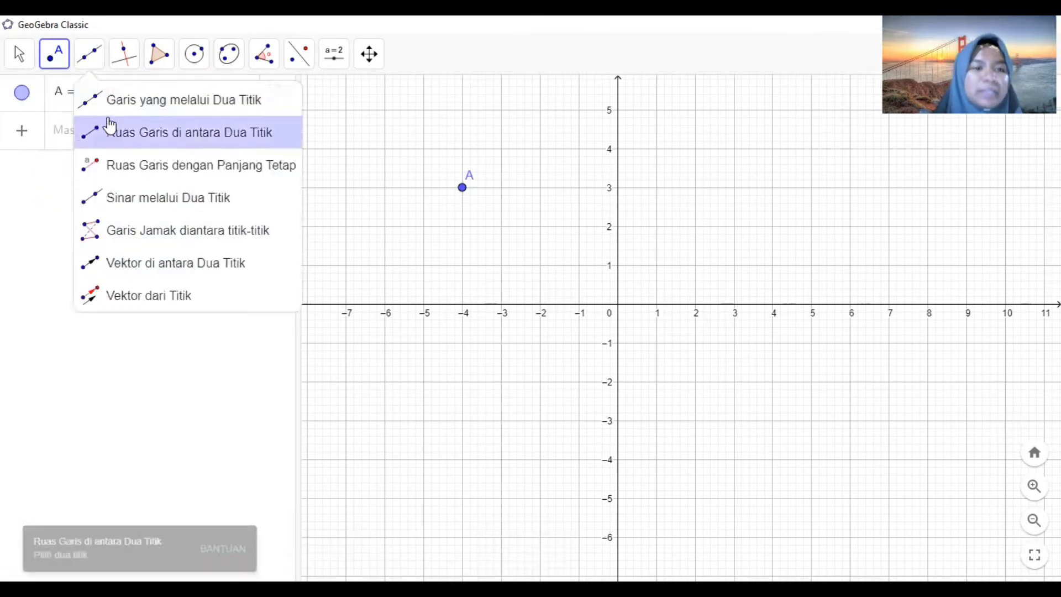
mouse_move(52, 54)
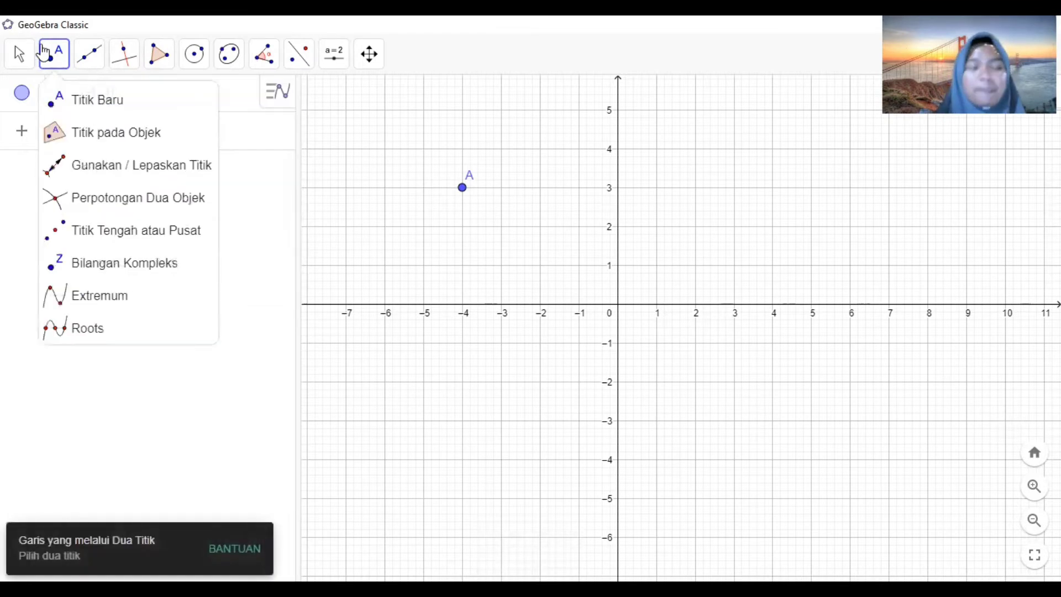
click(65, 101)
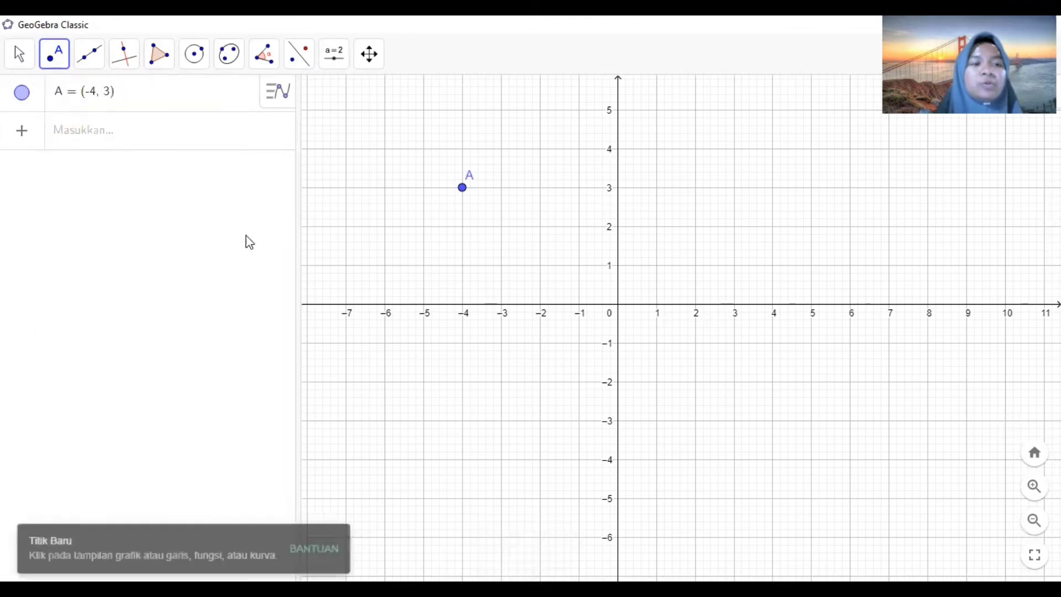
click(553, 192)
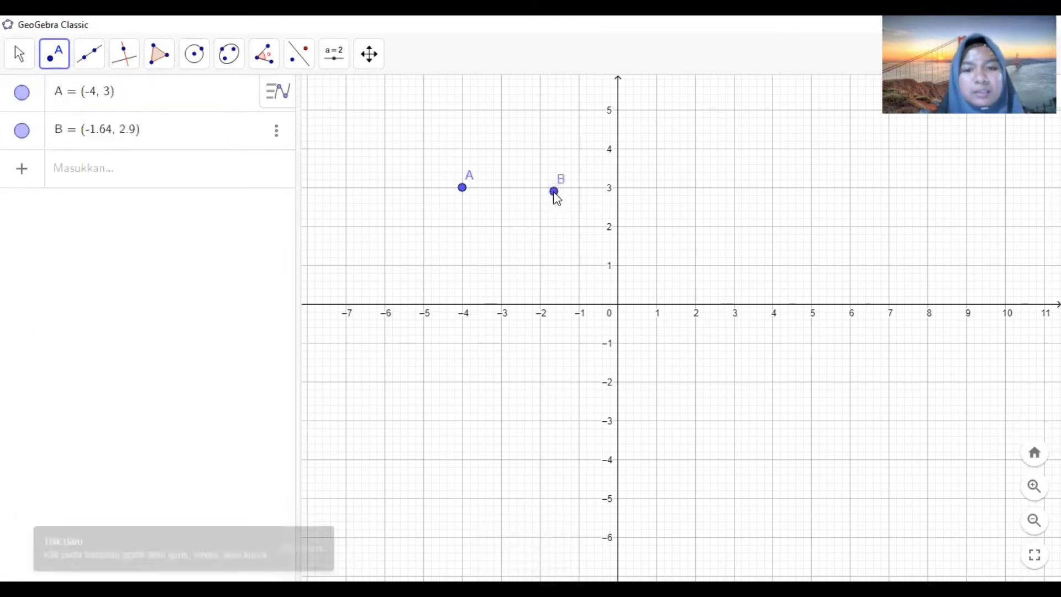
click(692, 238)
click(501, 257)
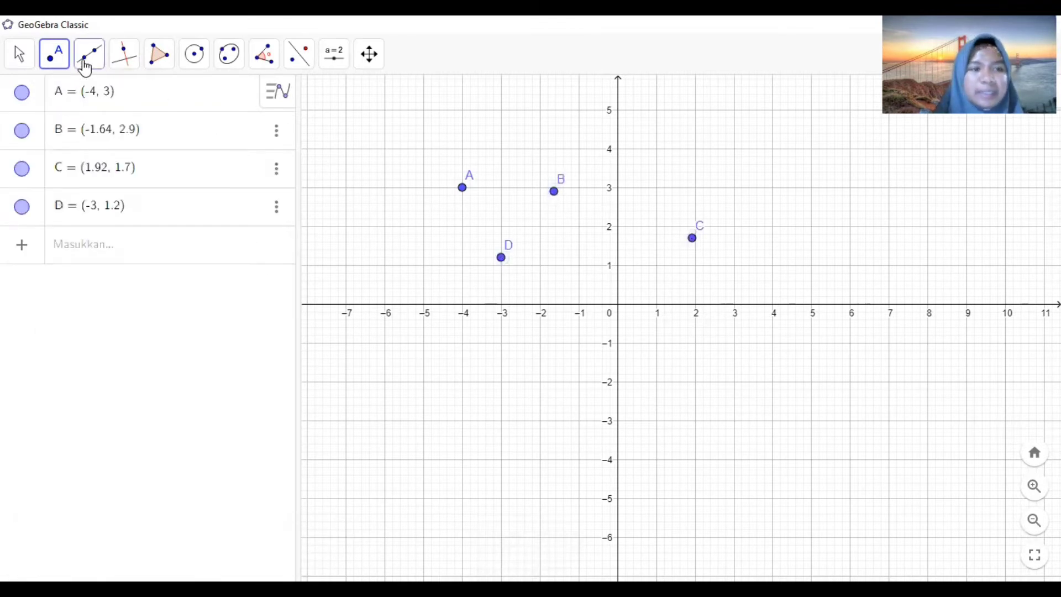
- Draw a line through points A and B
click(124, 110)
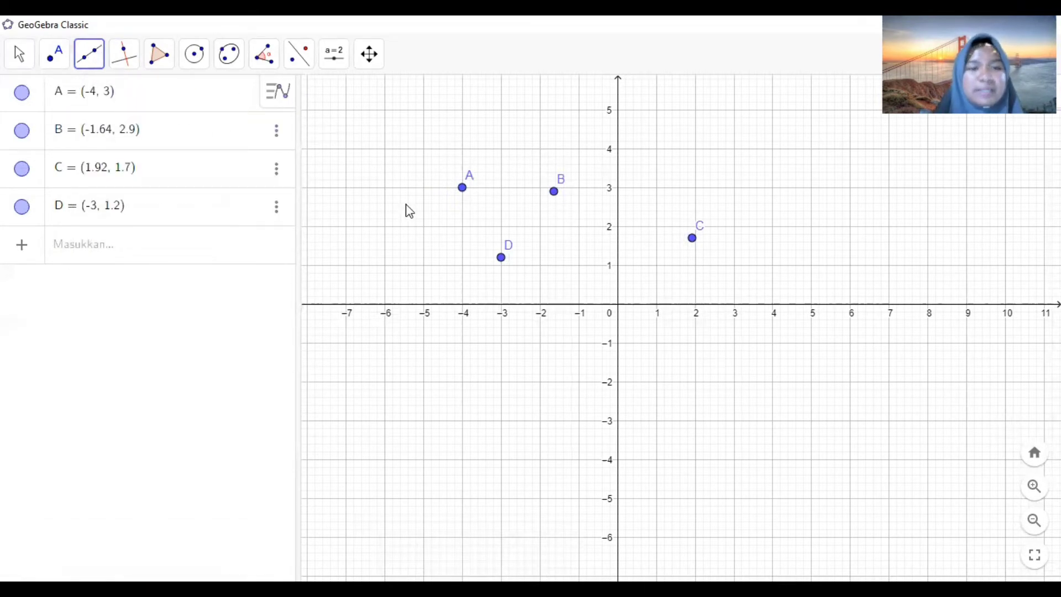
click(463, 188)
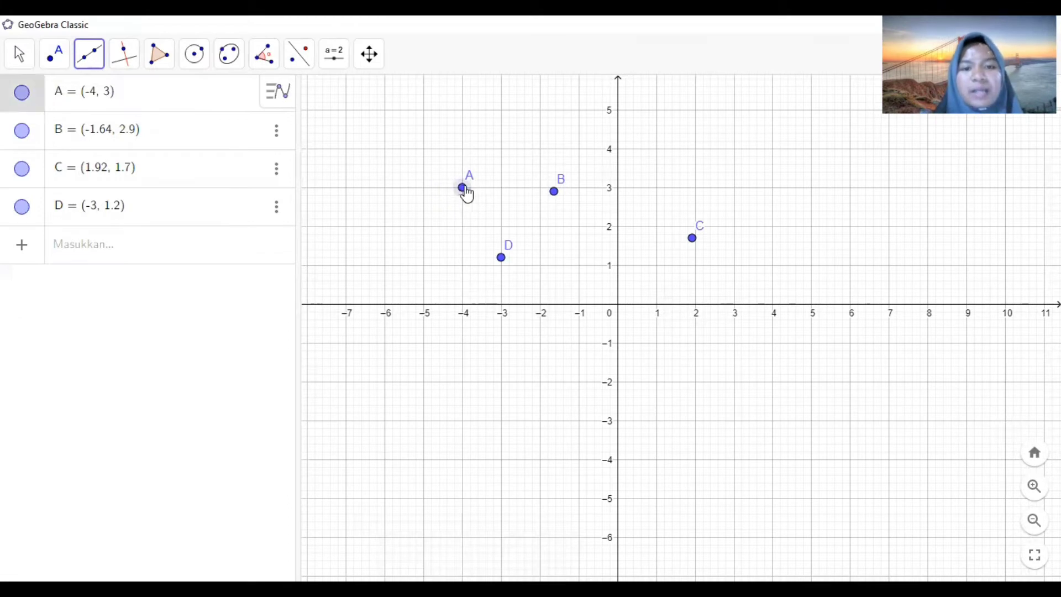
click(554, 194)
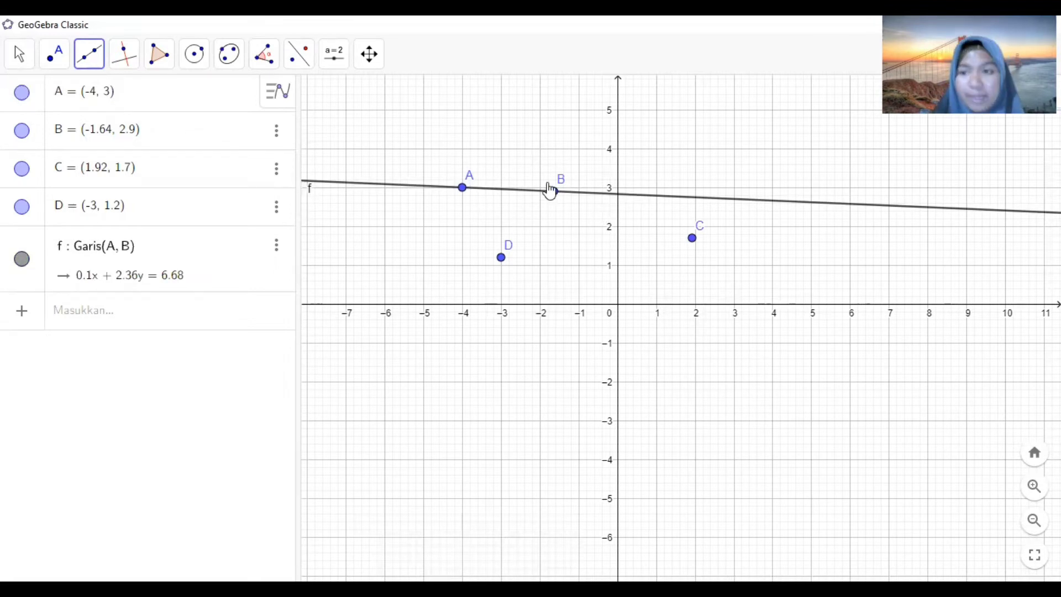
- Draw a segment between points D and C with the Segment between Two Points tool
click(87, 59)
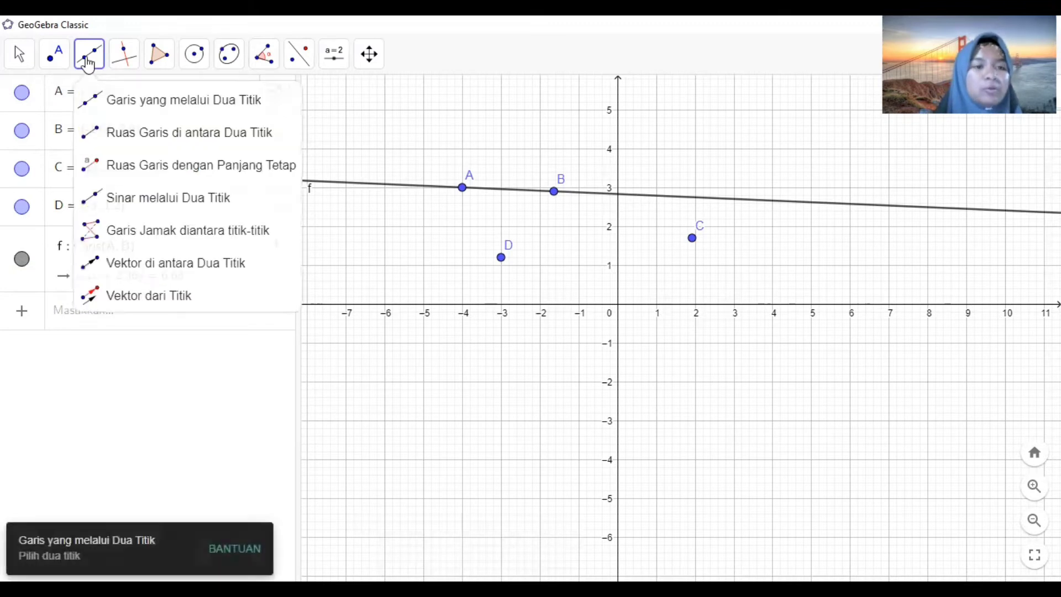
click(124, 139)
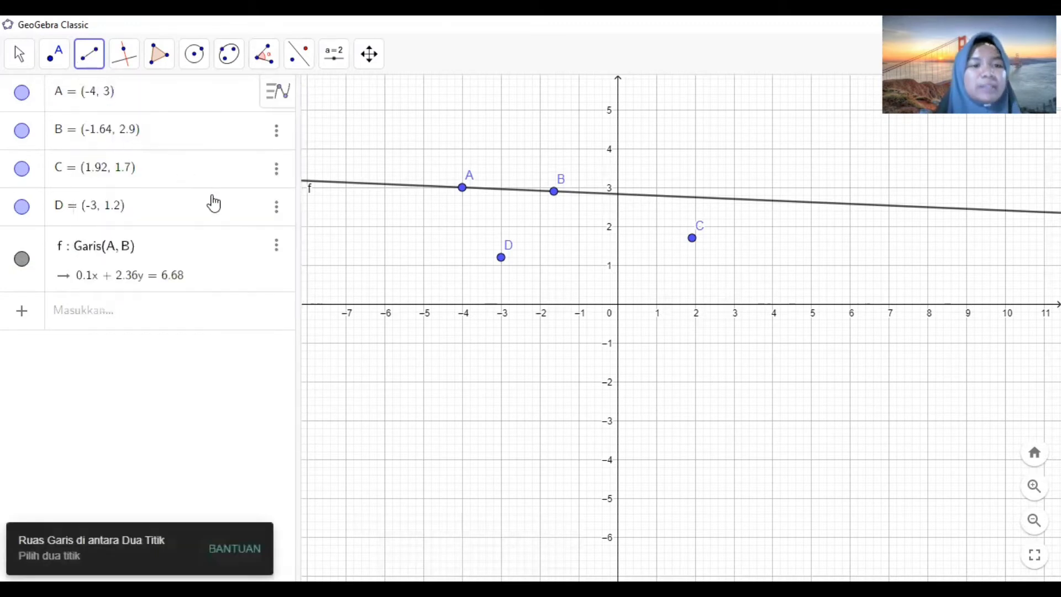
click(88, 62)
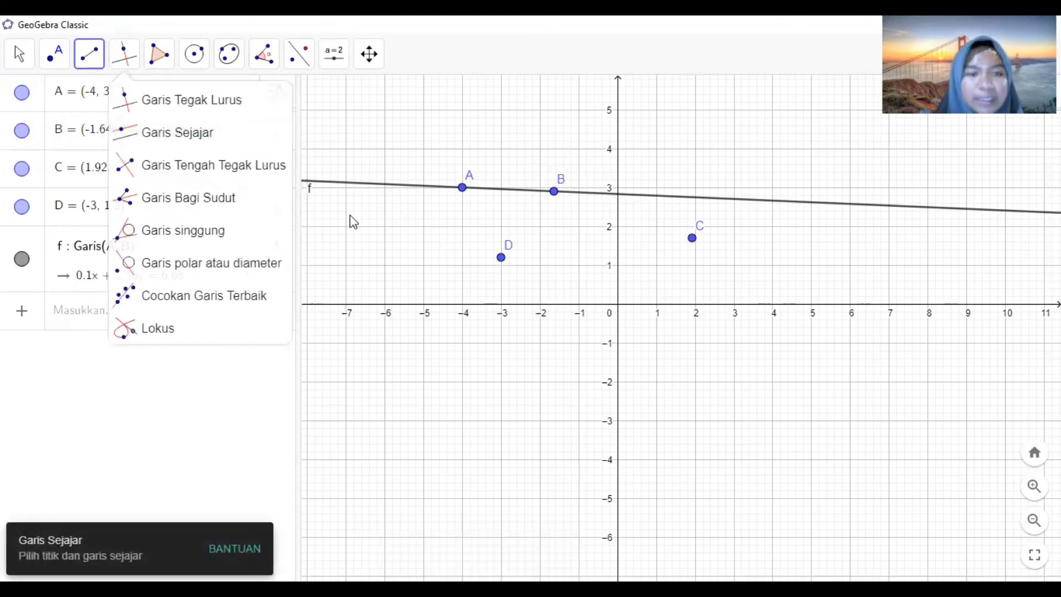
click(90, 66)
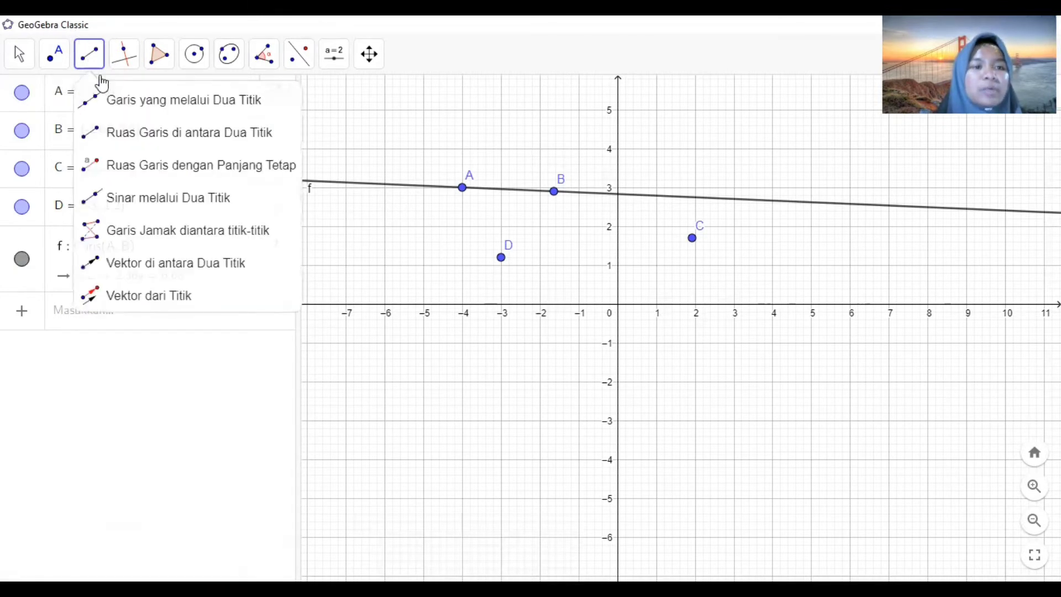
click(131, 133)
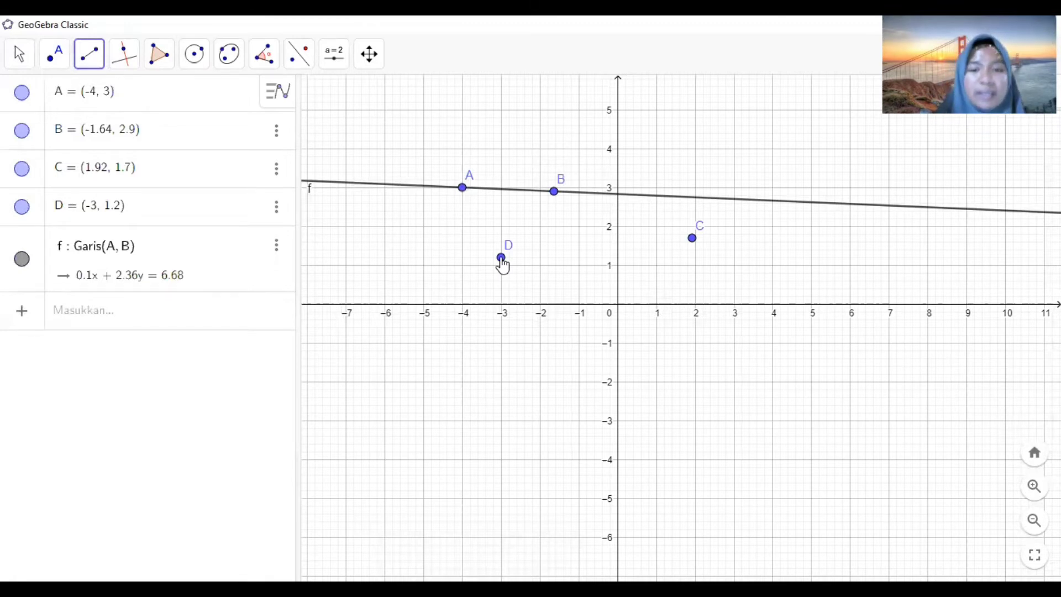
click(500, 257)
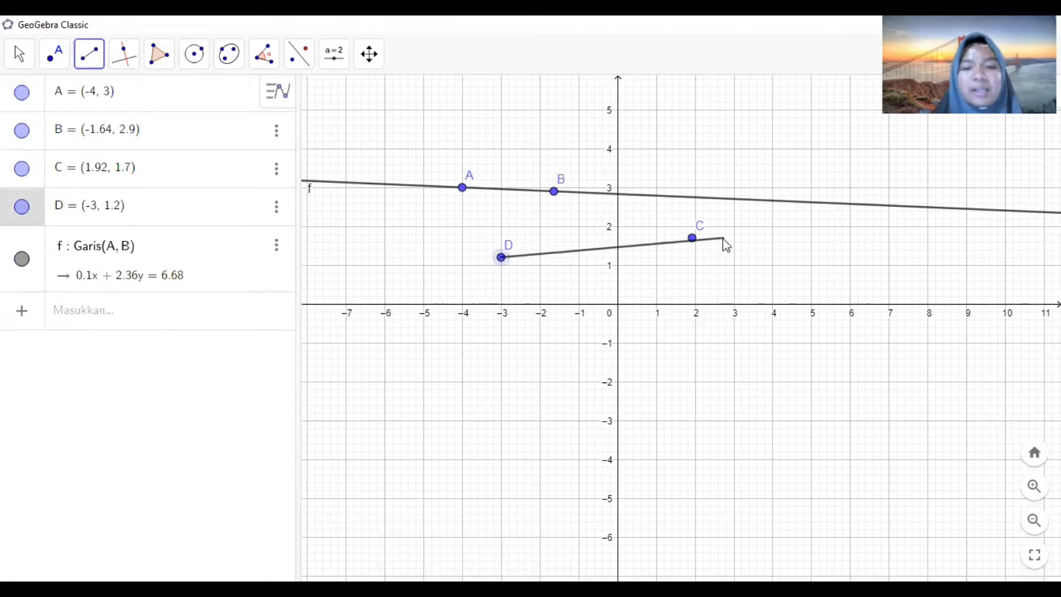
click(692, 238)
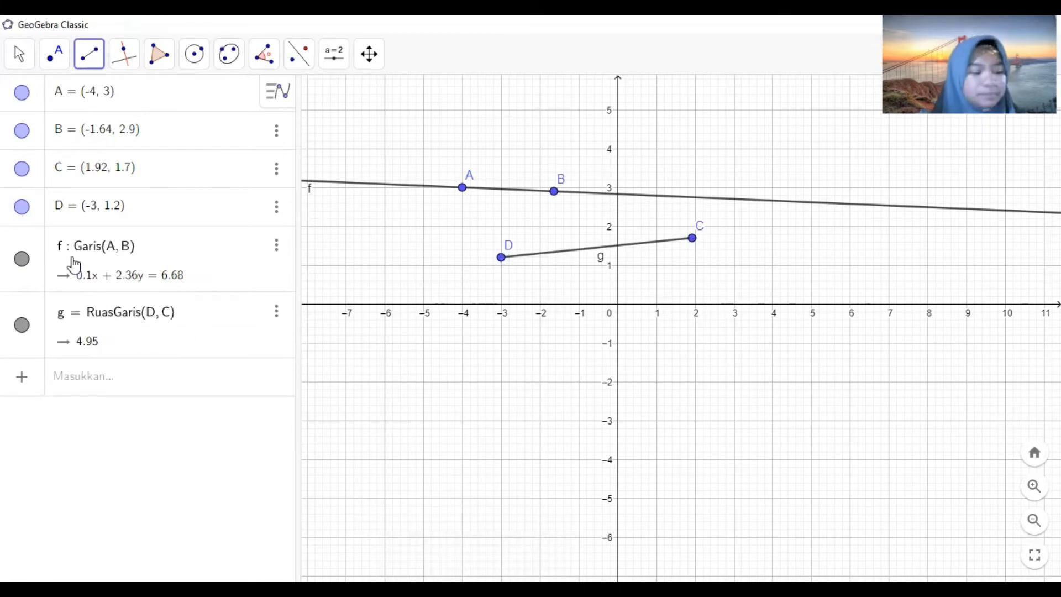
- Draw a line through point A perpendicular to line AB
click(87, 62)
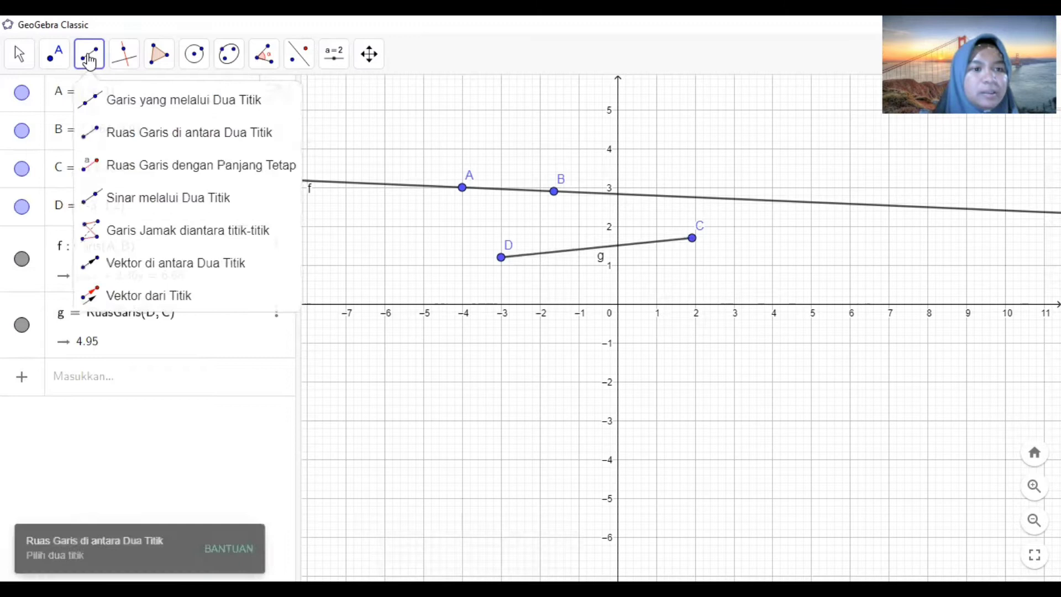
click(117, 57)
click(119, 56)
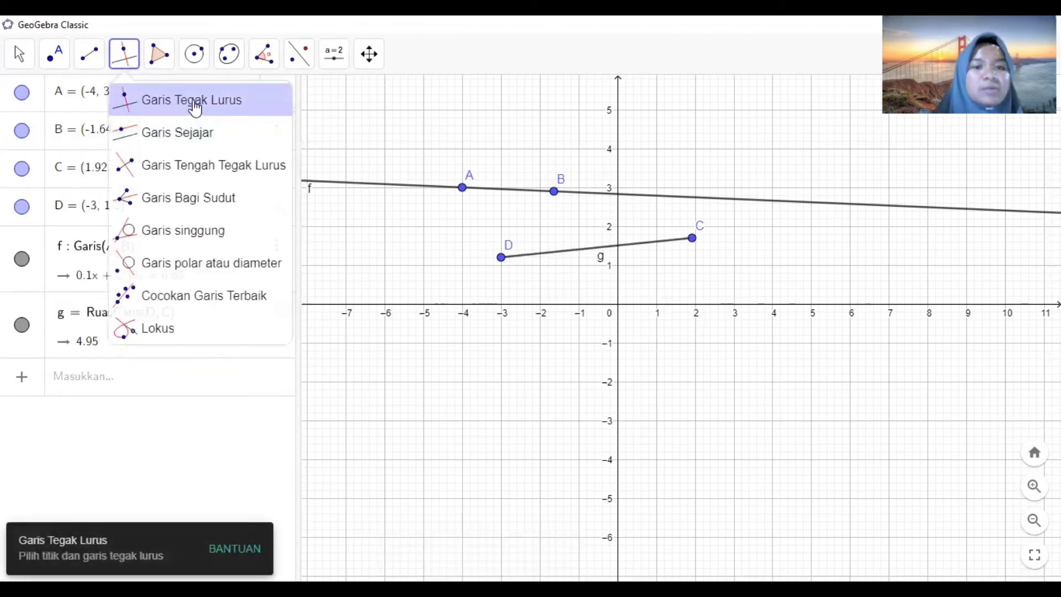
click(194, 107)
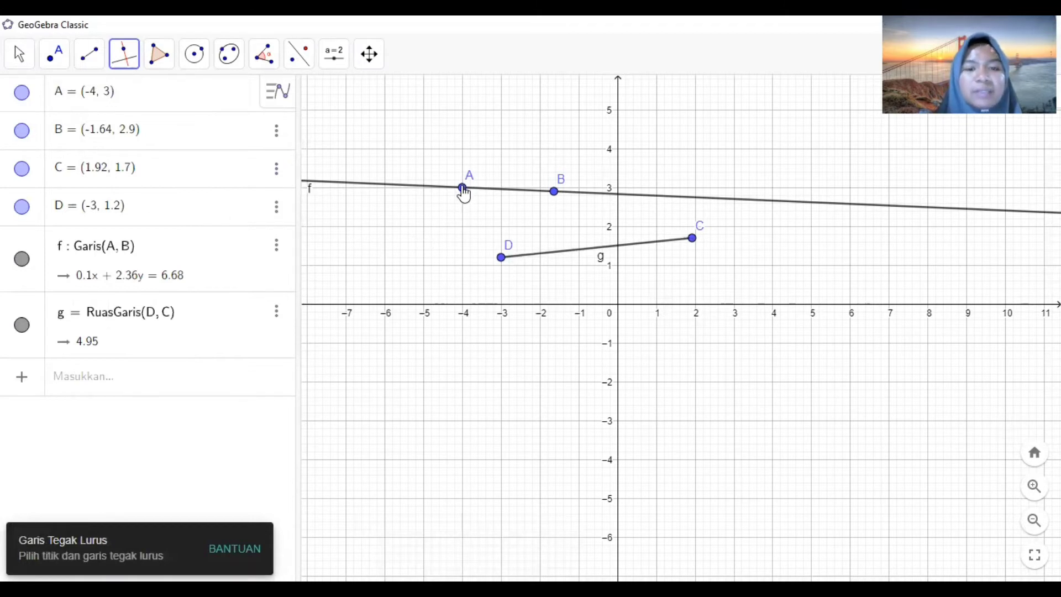
click(463, 189)
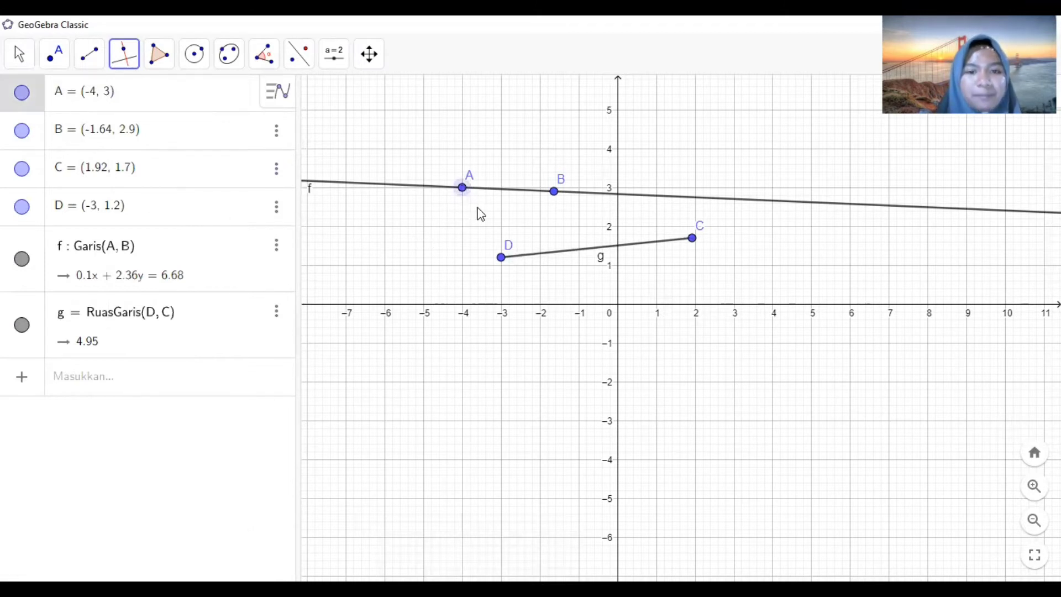
click(553, 193)
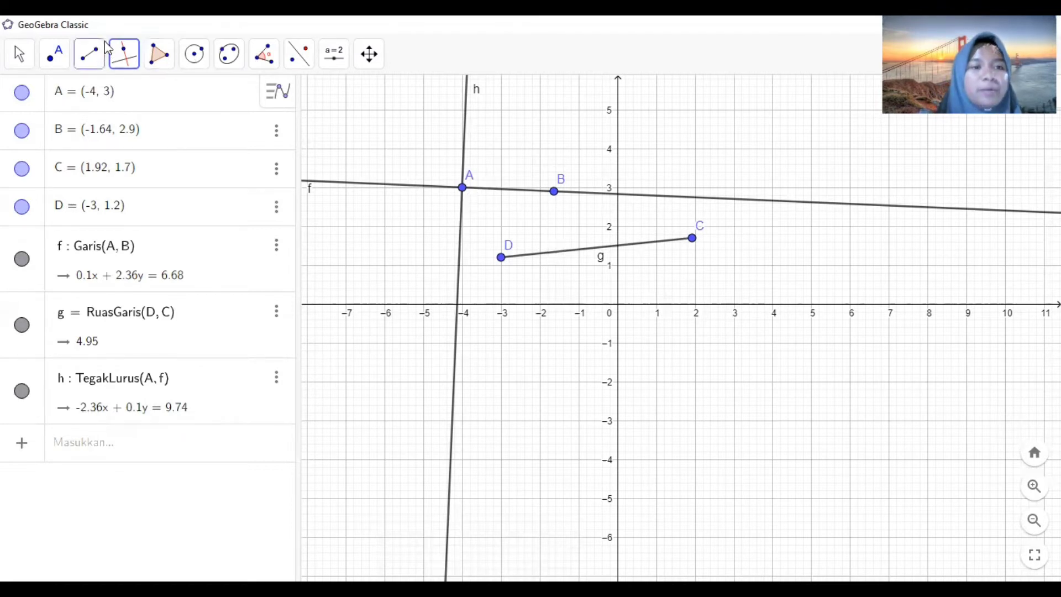
- With the Parallel Line tool active, place a new point E at (1, 2) just above segment DC
click(124, 53)
click(158, 146)
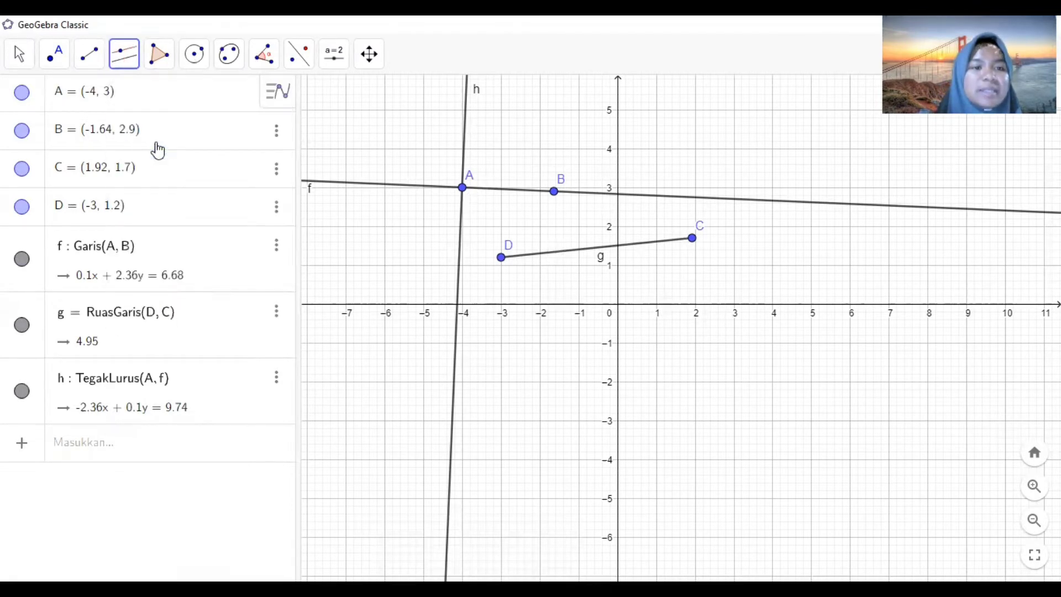
click(501, 258)
click(656, 226)
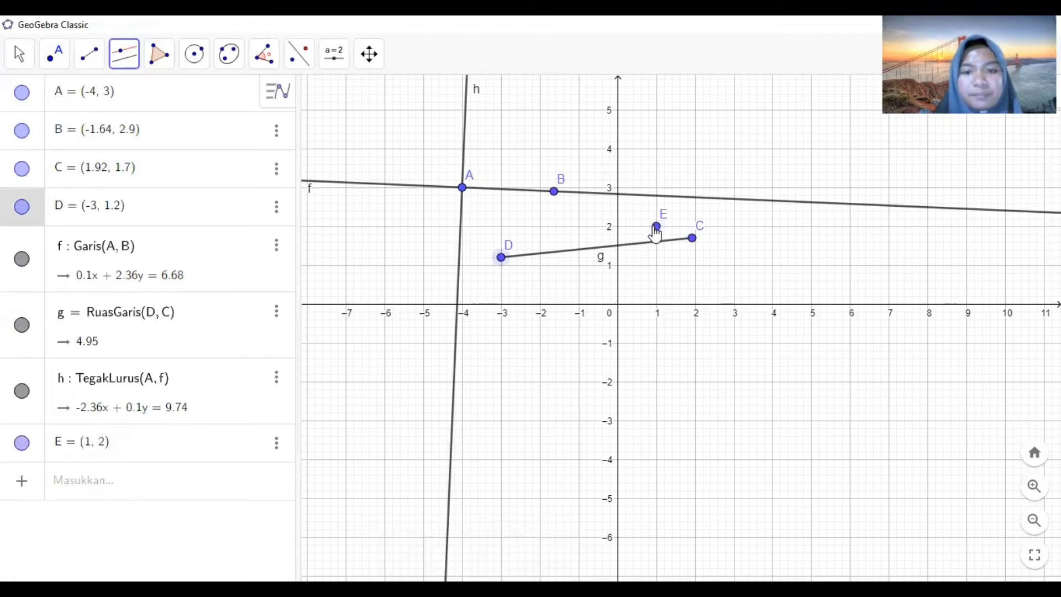
click(501, 259)
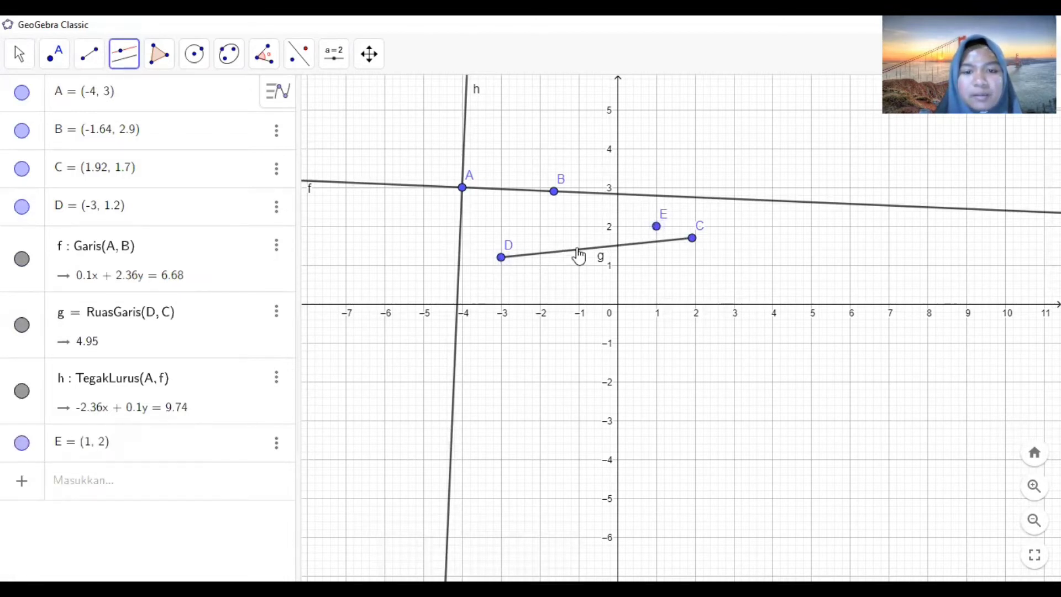
click(656, 227)
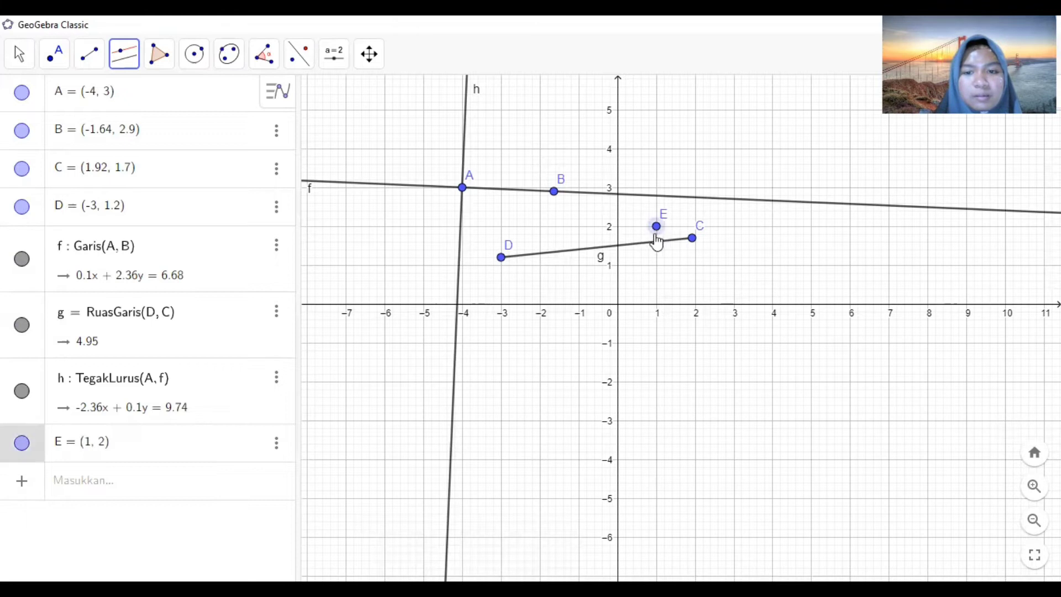
- Draw a line through point E parallel to segment DC
click(127, 56)
click(152, 133)
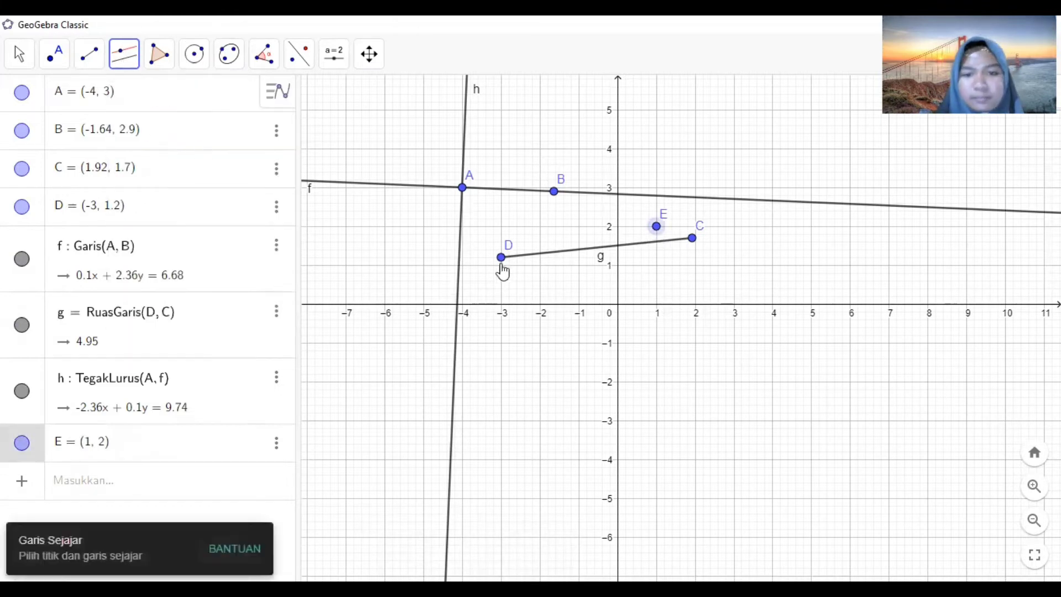
click(690, 239)
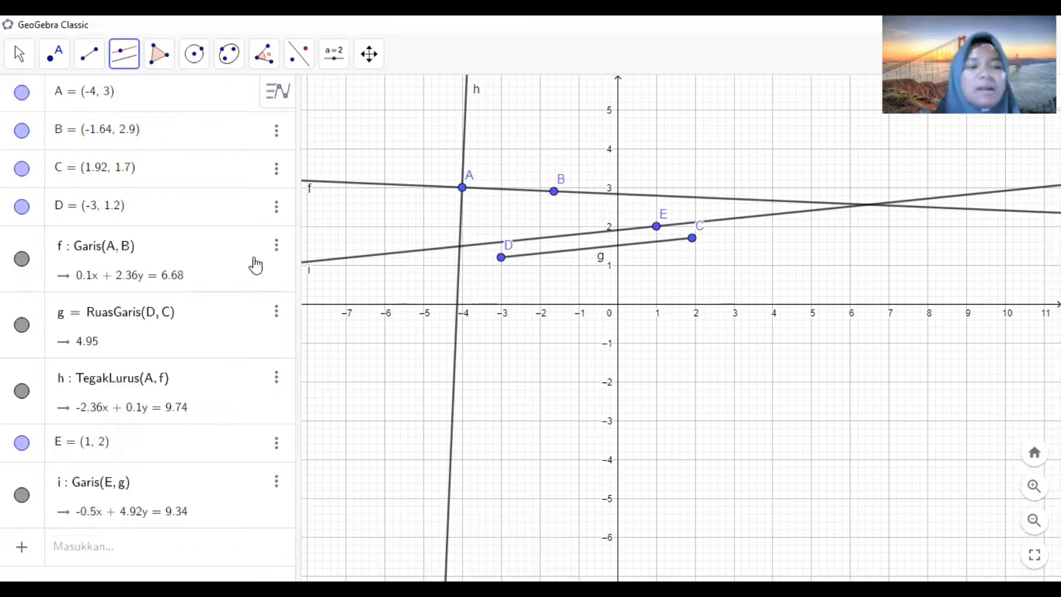
- Draw a four-sided polygon FGHI to the right of segment DC with the Polygon tool, closing it back at F
click(127, 62)
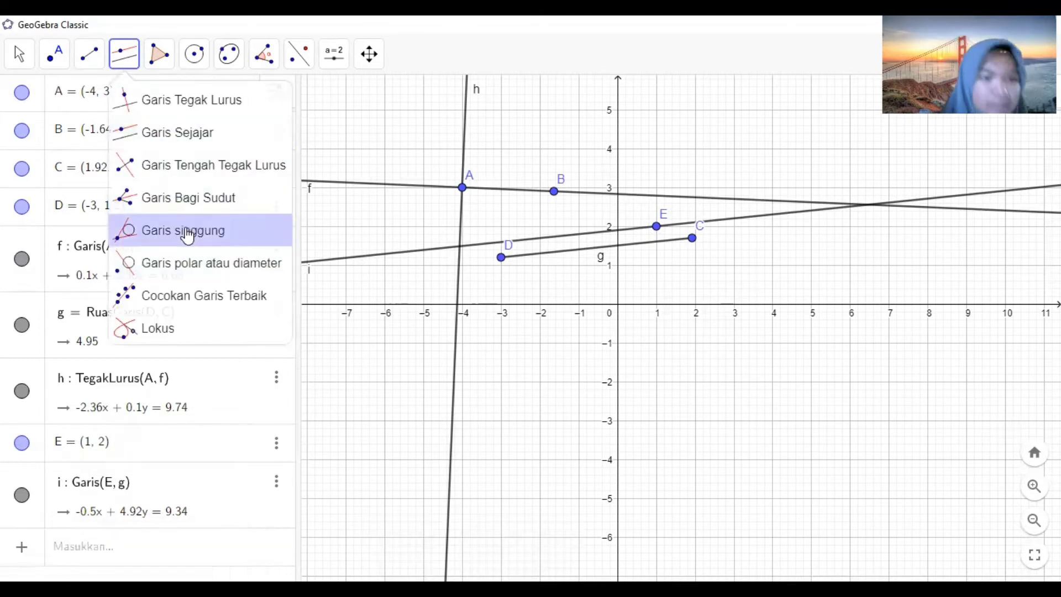
mouse_move(167, 66)
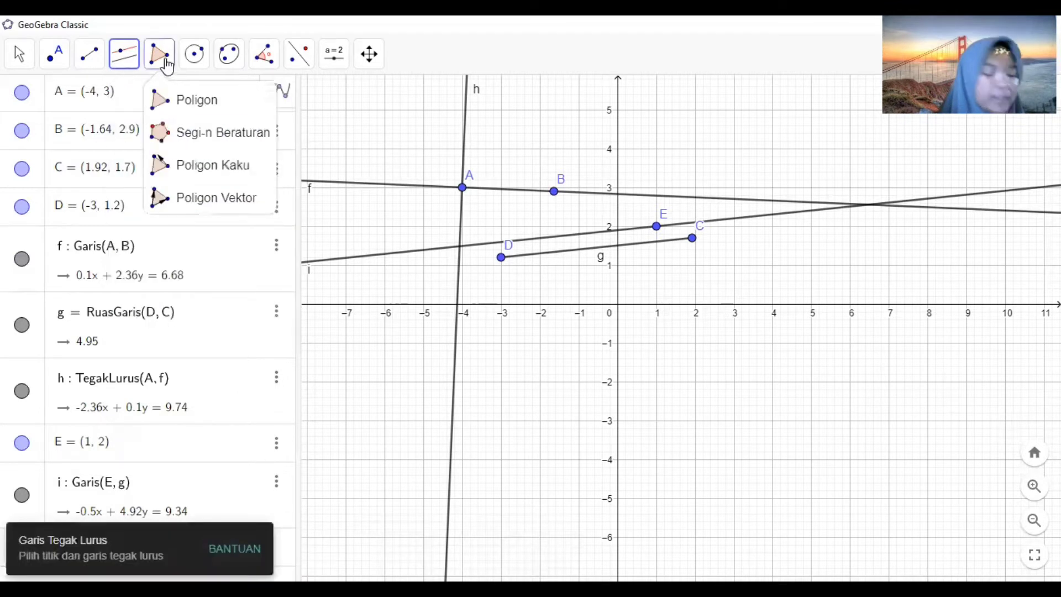
click(182, 99)
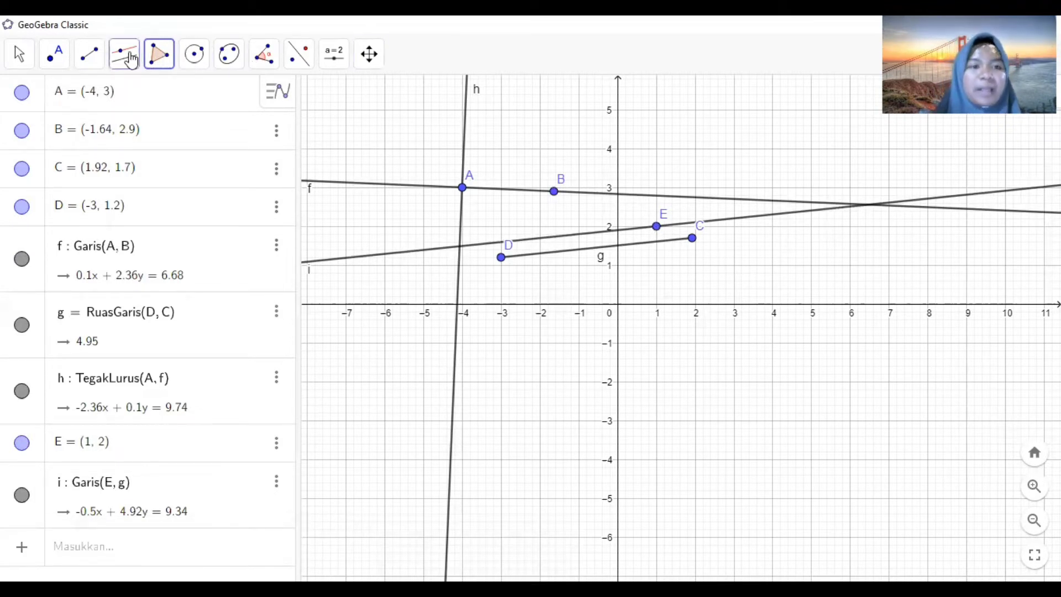
click(154, 65)
click(172, 105)
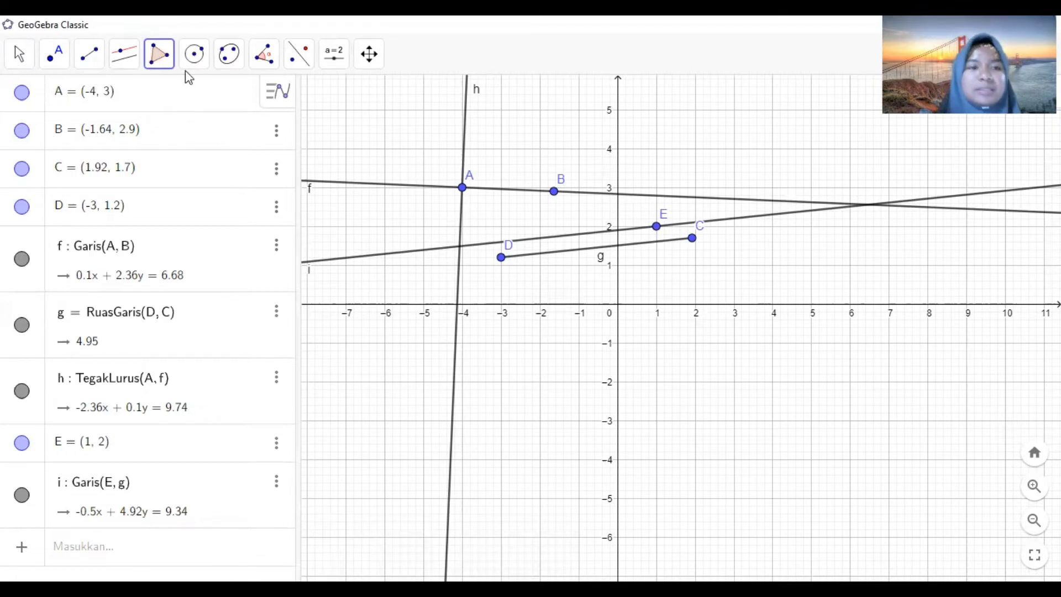
click(154, 53)
click(177, 105)
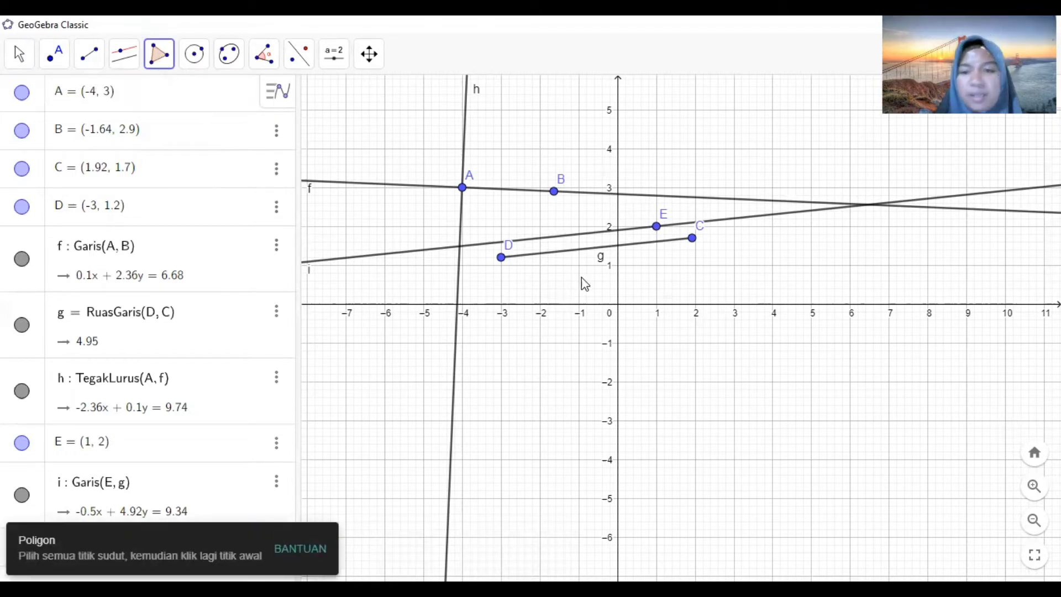
click(763, 241)
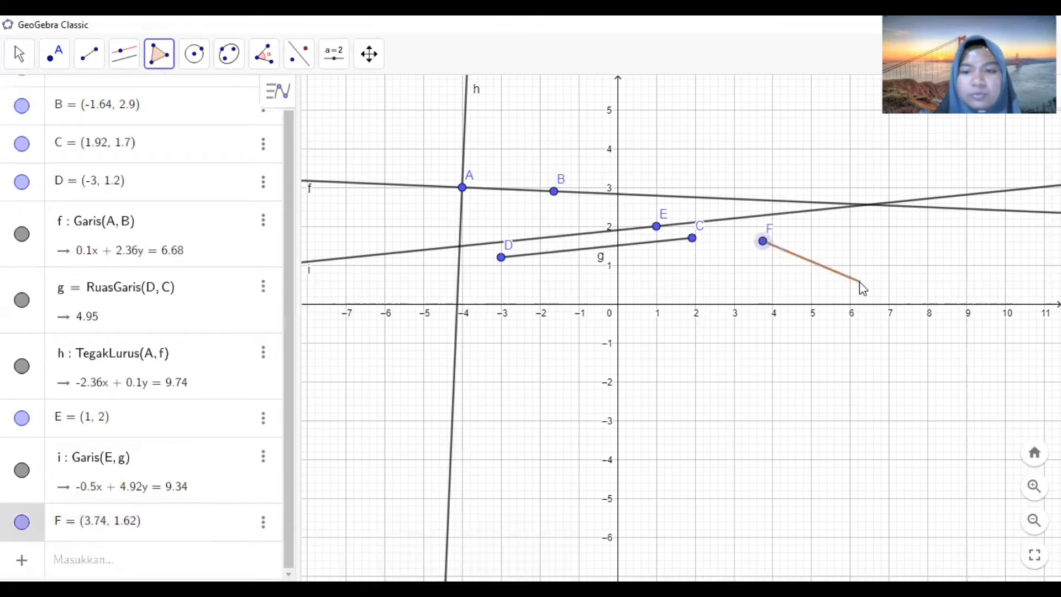
click(859, 281)
click(809, 362)
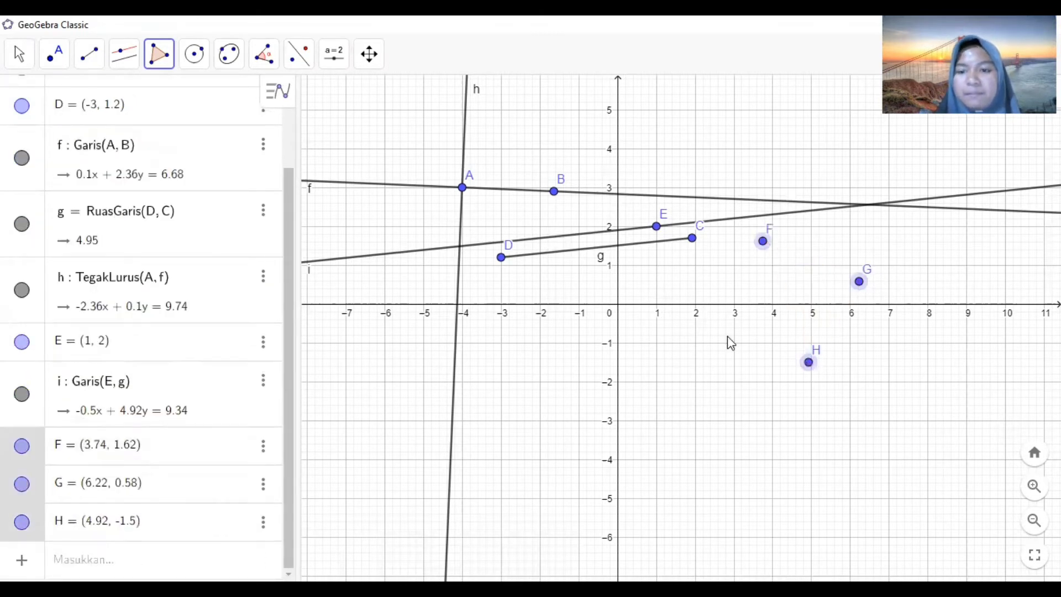
click(691, 371)
click(763, 241)
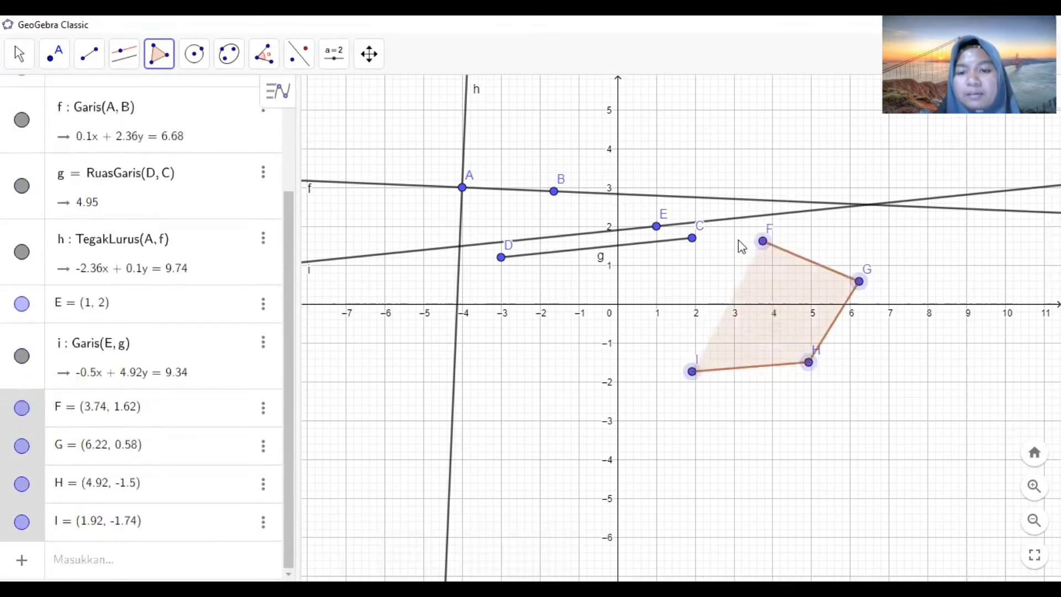
click(763, 241)
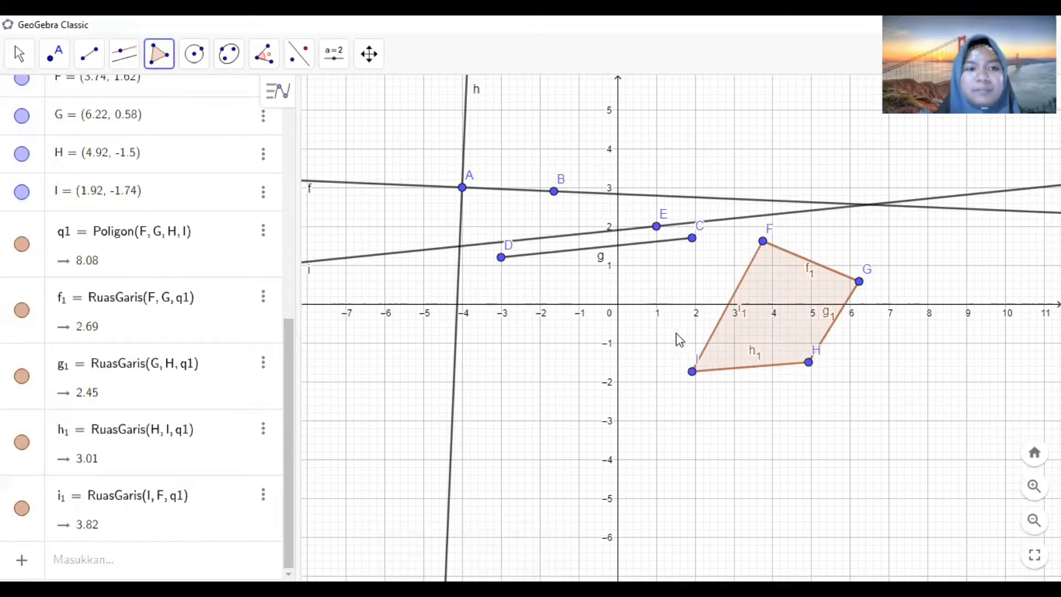
- Create a regular octagon on the side from point J at (-3, -1) to point K at (0, -1) on the y-axis
click(168, 74)
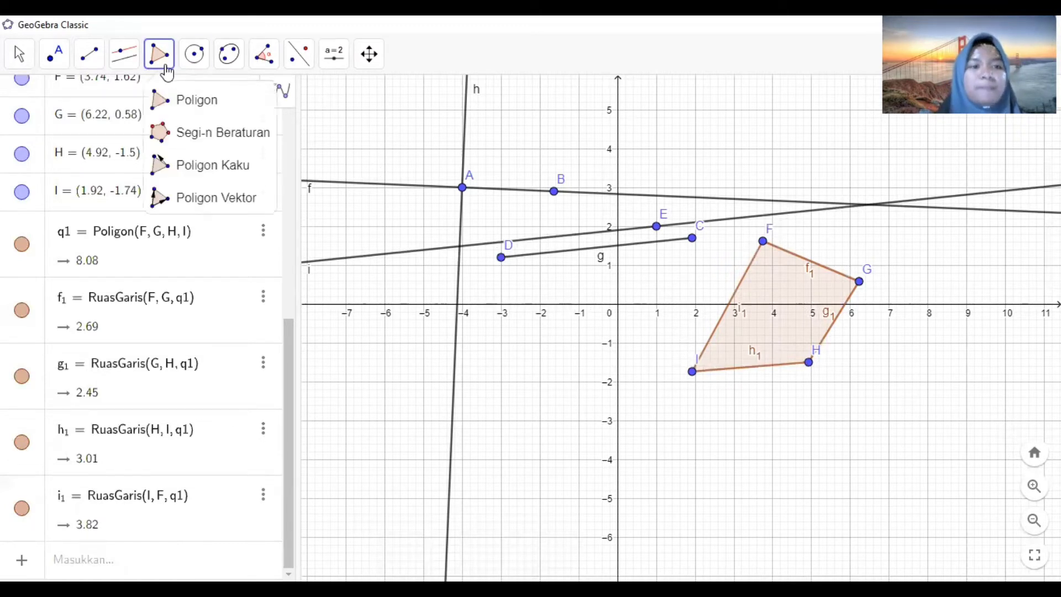
click(189, 134)
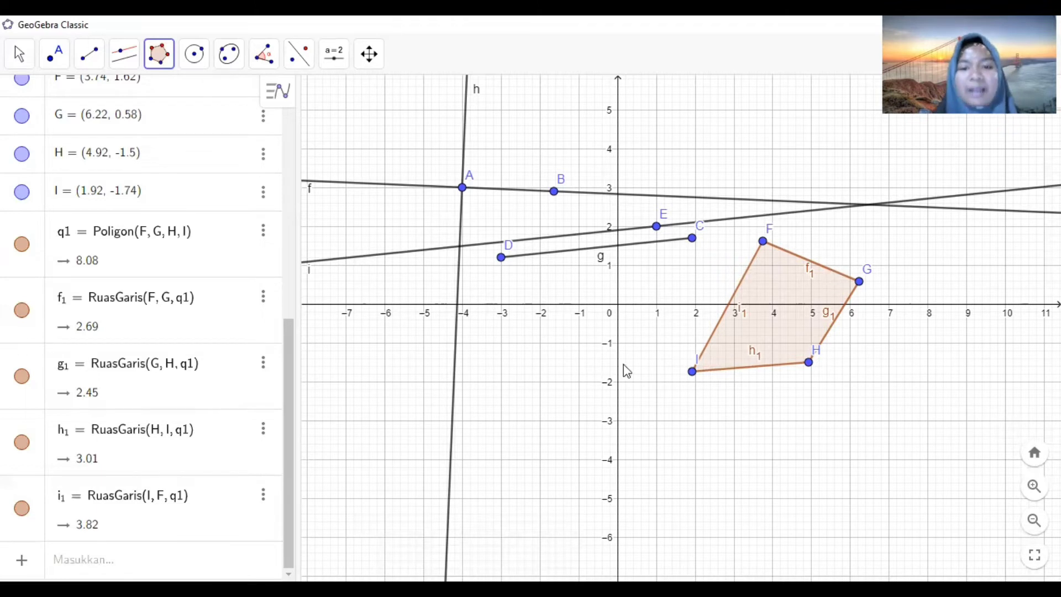
click(501, 343)
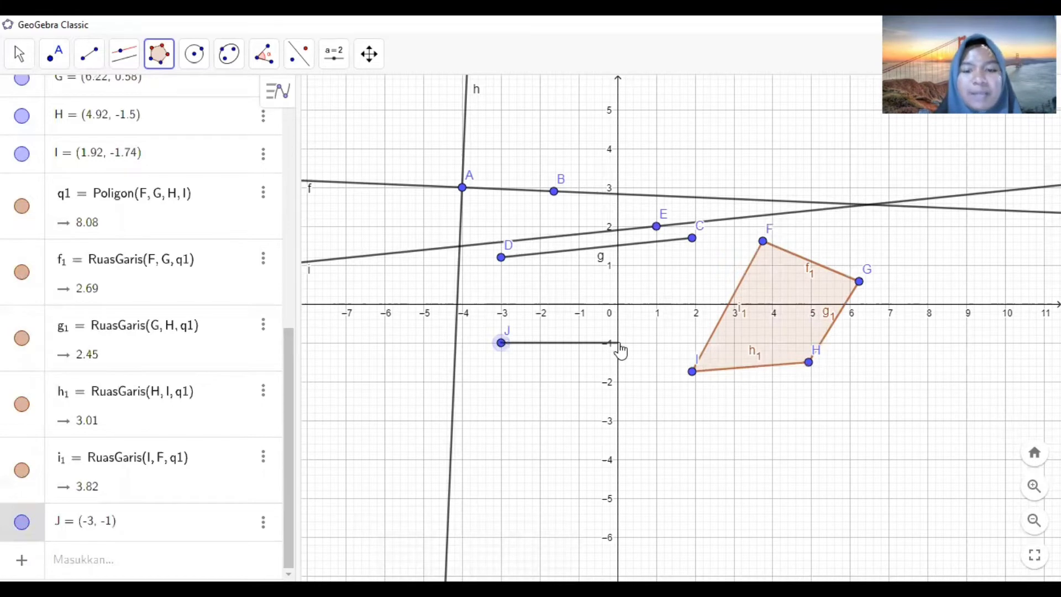
click(619, 345)
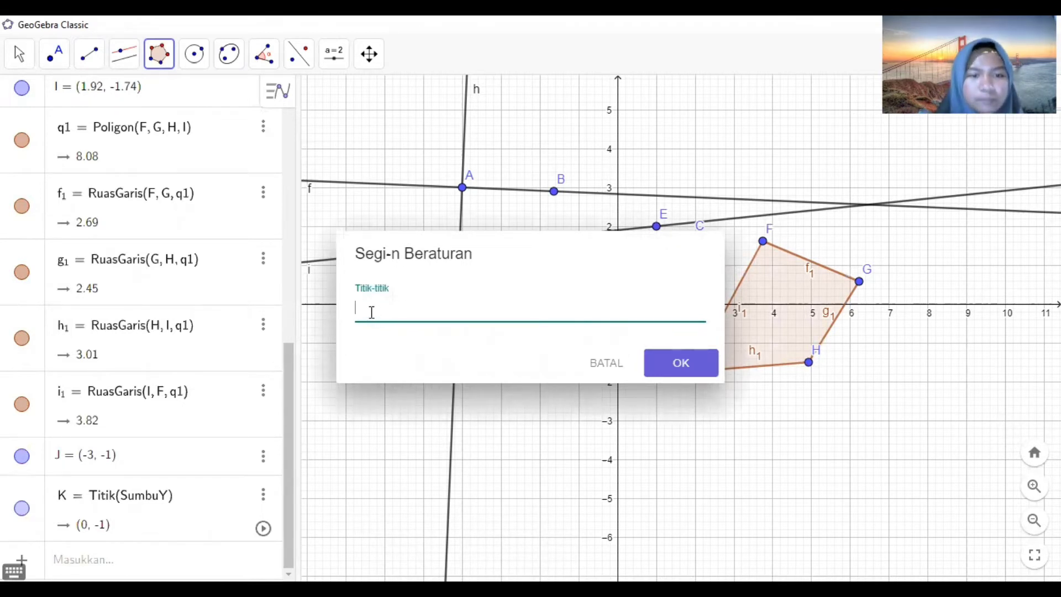
click(671, 362)
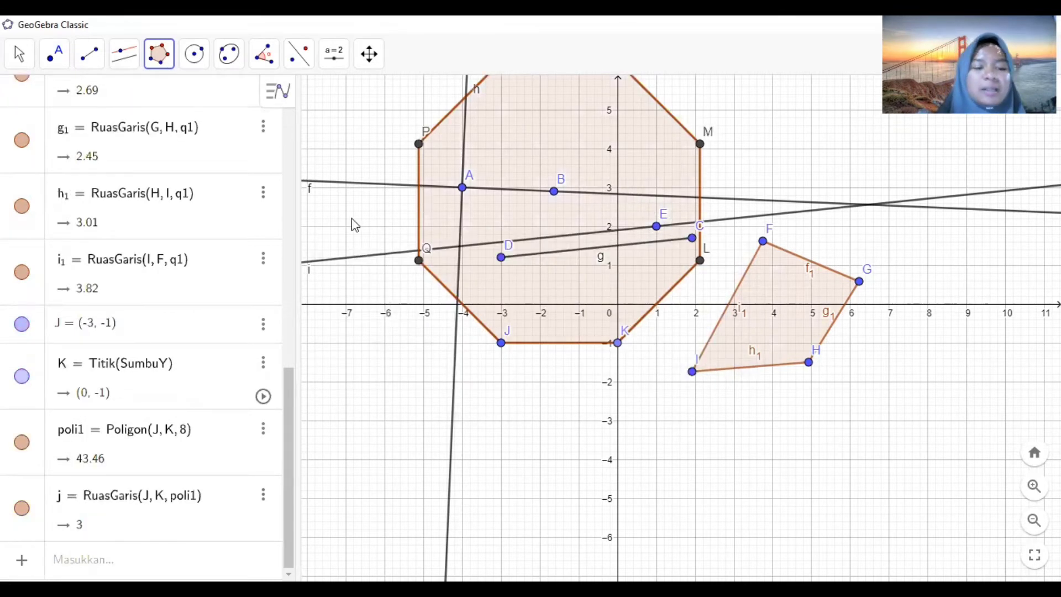
- With the Move tool, shift the octagon's vertex J to about (-2.3, -3.4) to enlarge the octagon
click(18, 53)
click(21, 100)
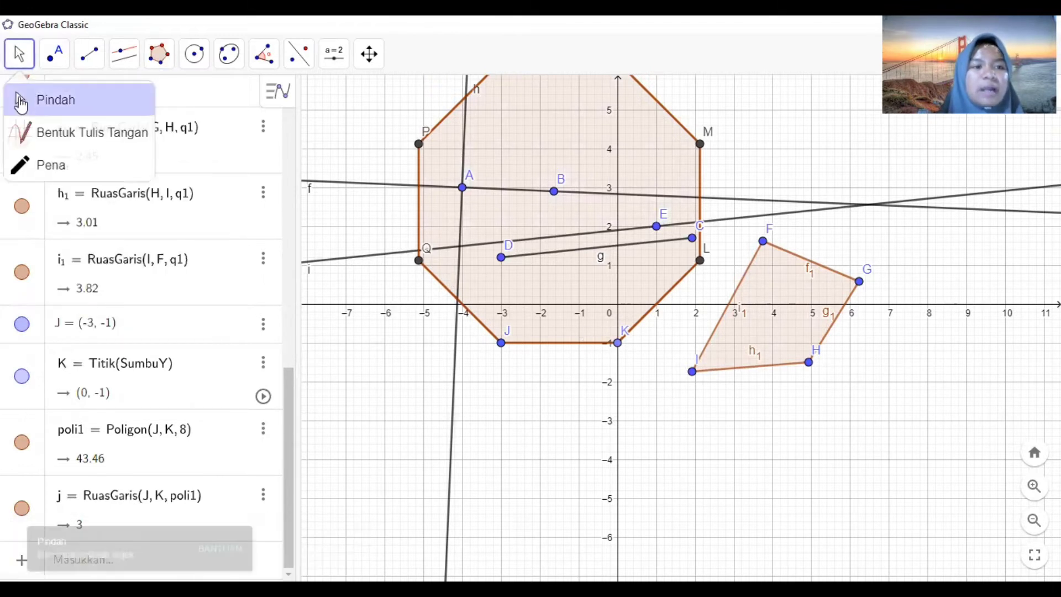
drag(564, 153, 591, 238)
drag(758, 173, 760, 205)
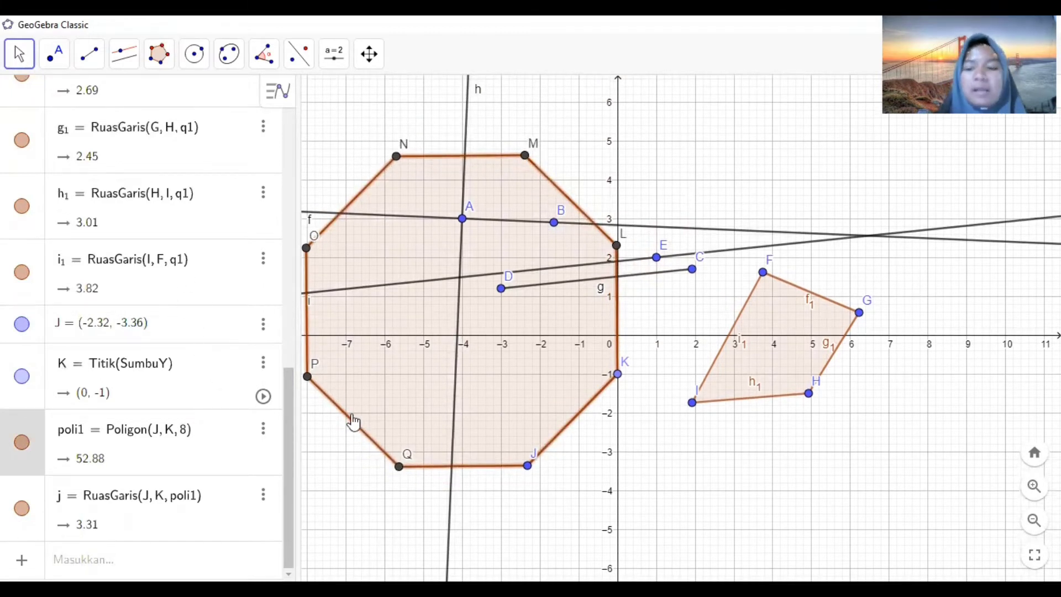
drag(494, 518, 574, 536)
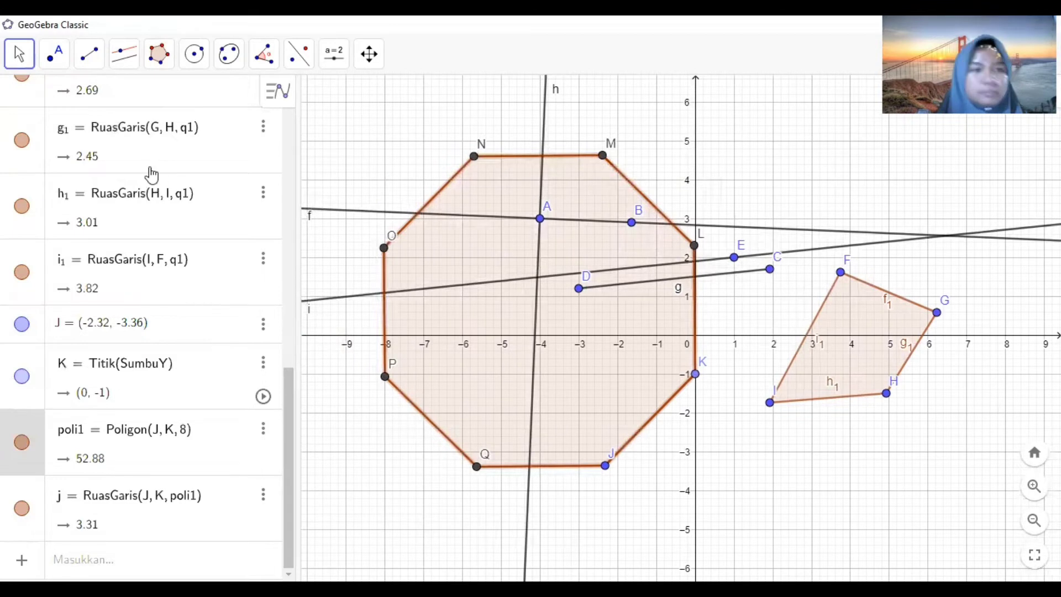
- Draw a short segment RS in the upper-left corner of the graphics view with the Segment tool
click(161, 51)
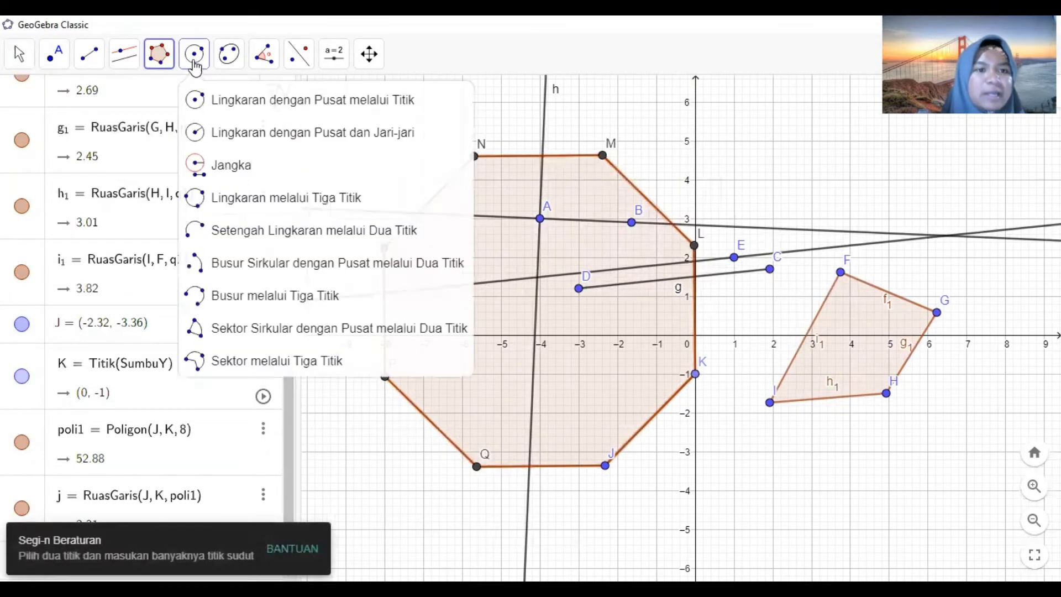
click(194, 60)
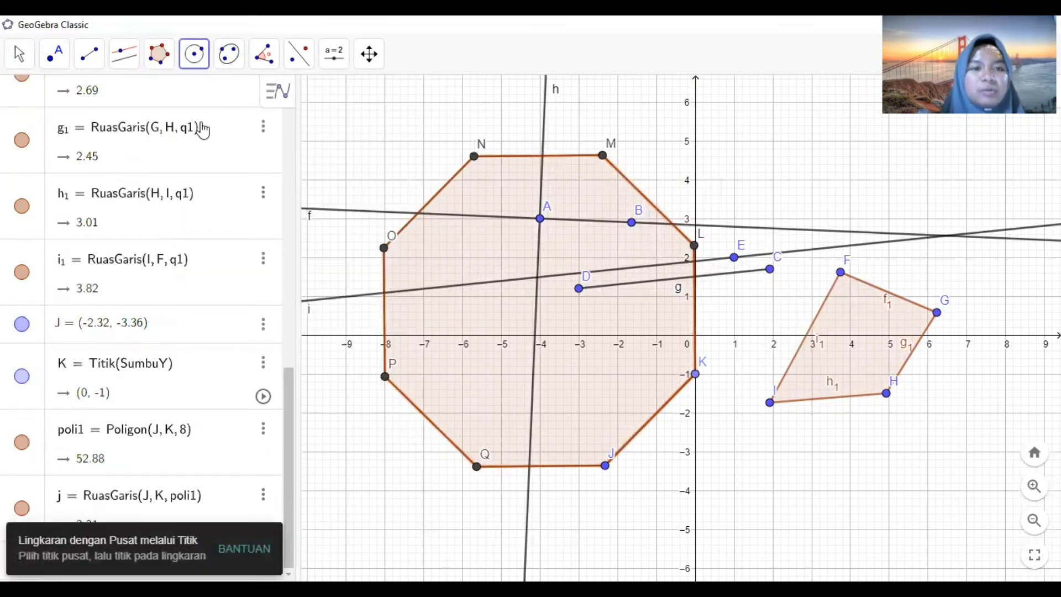
click(34, 64)
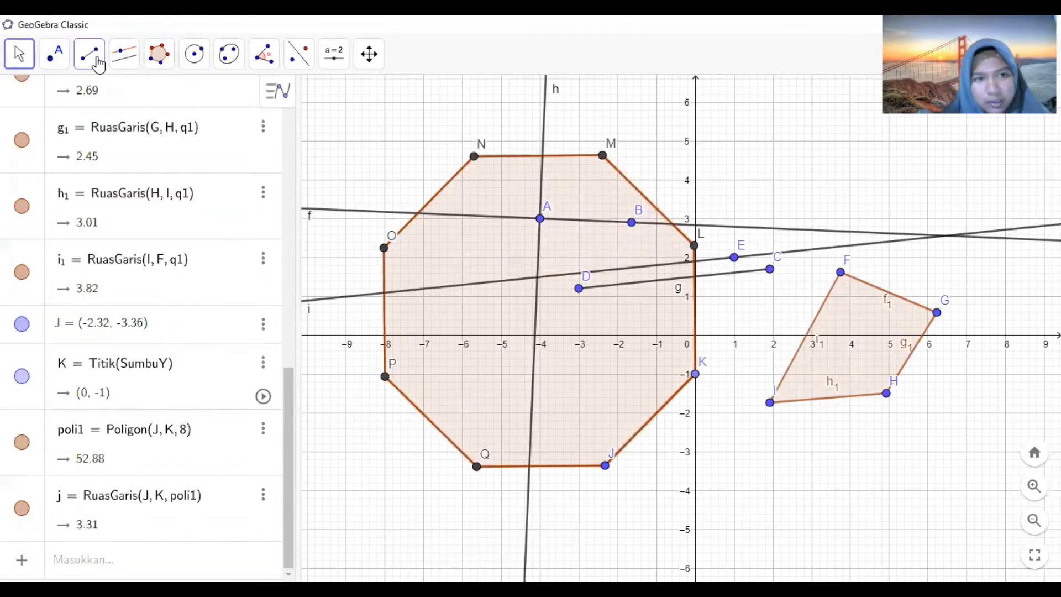
click(132, 57)
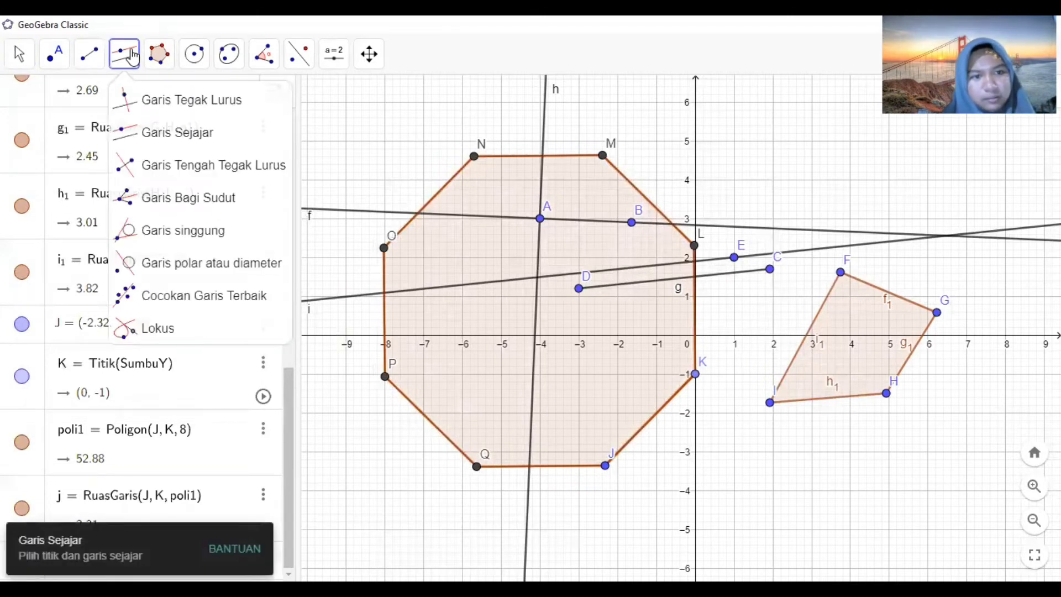
click(103, 56)
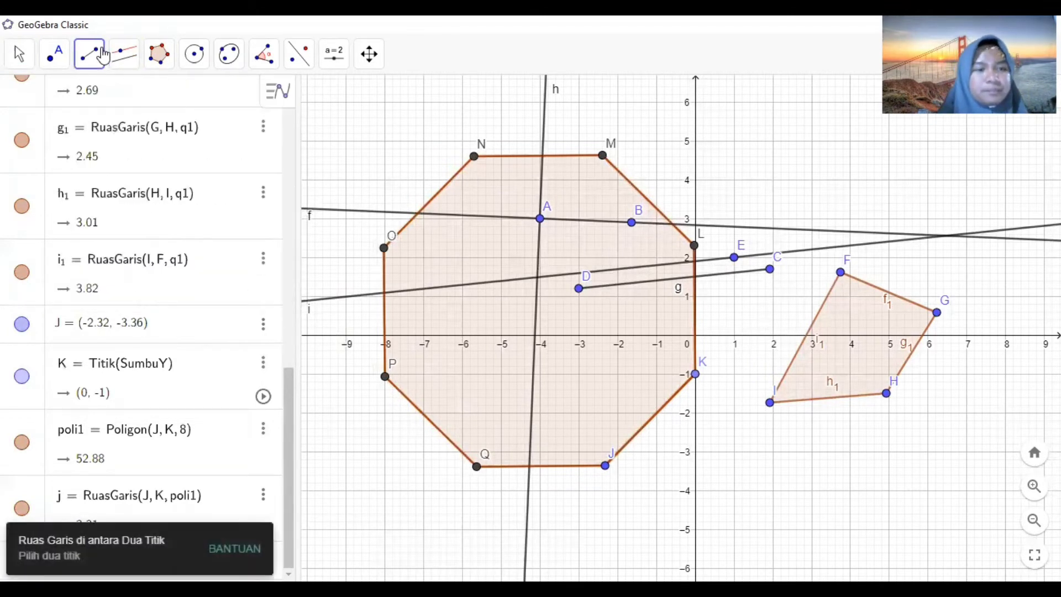
click(104, 55)
mouse_move(133, 56)
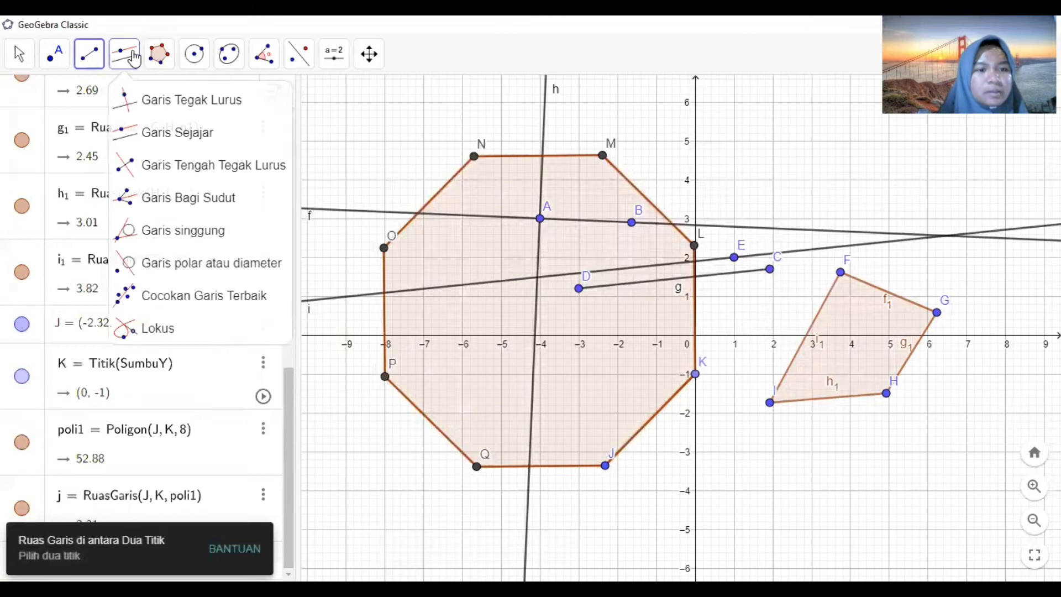
click(379, 112)
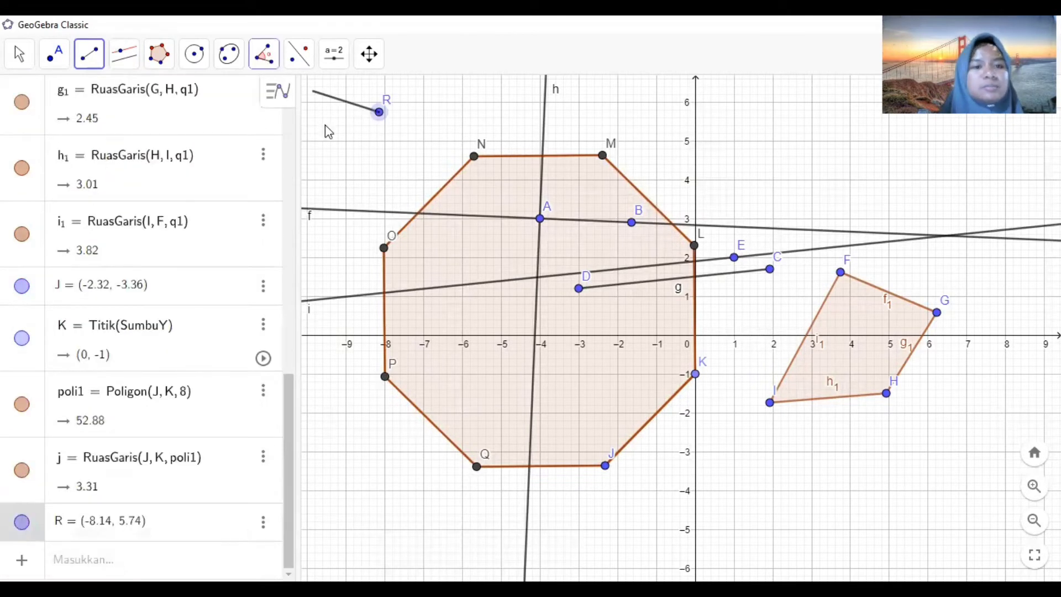
click(355, 167)
- Select all objects and delete them to clear the construction
click(19, 54)
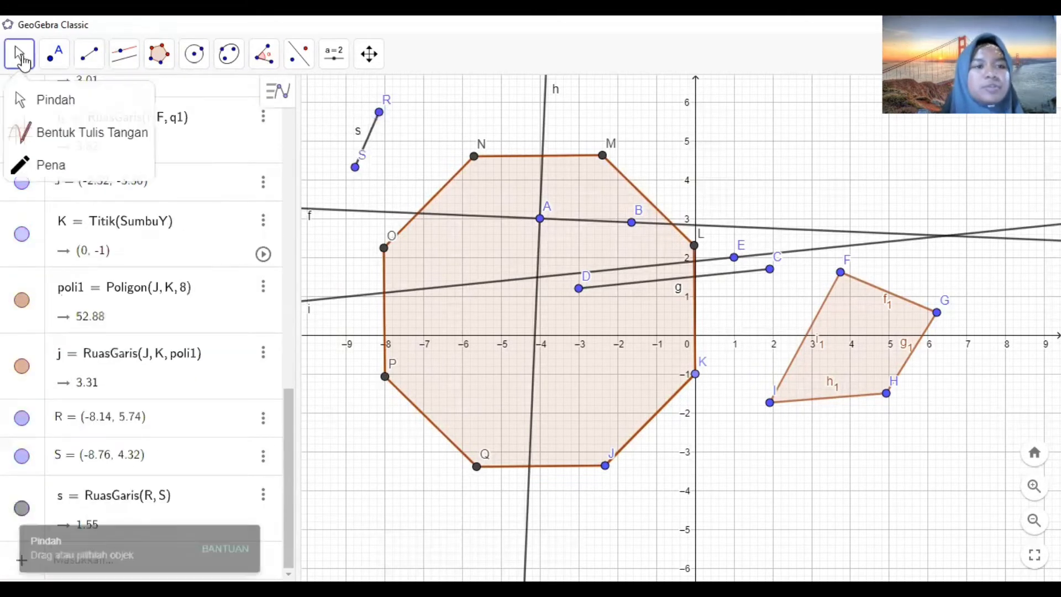
click(50, 102)
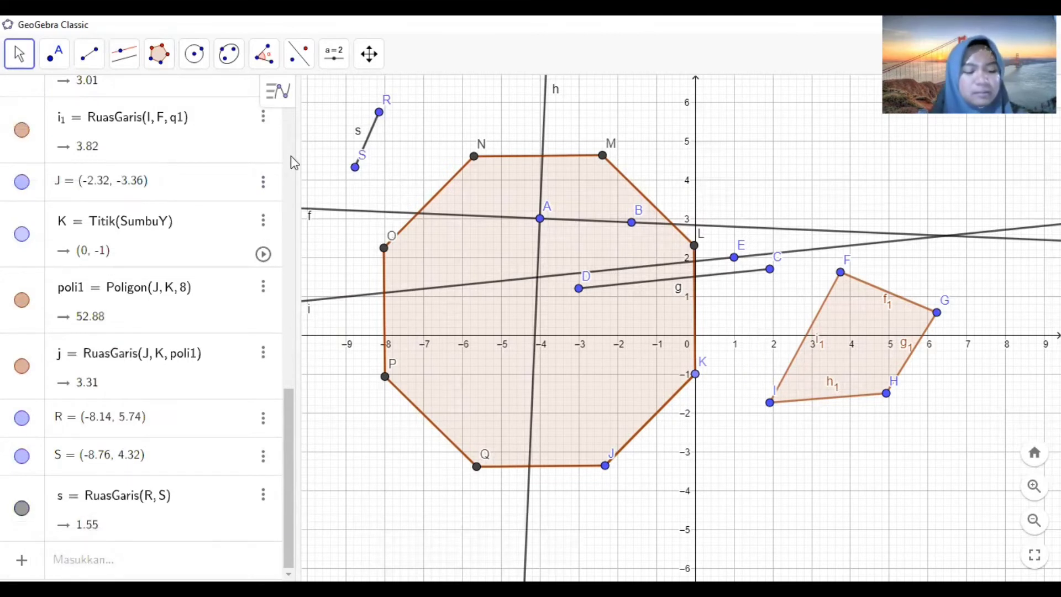
key(ctrl+a)
key(Delete)
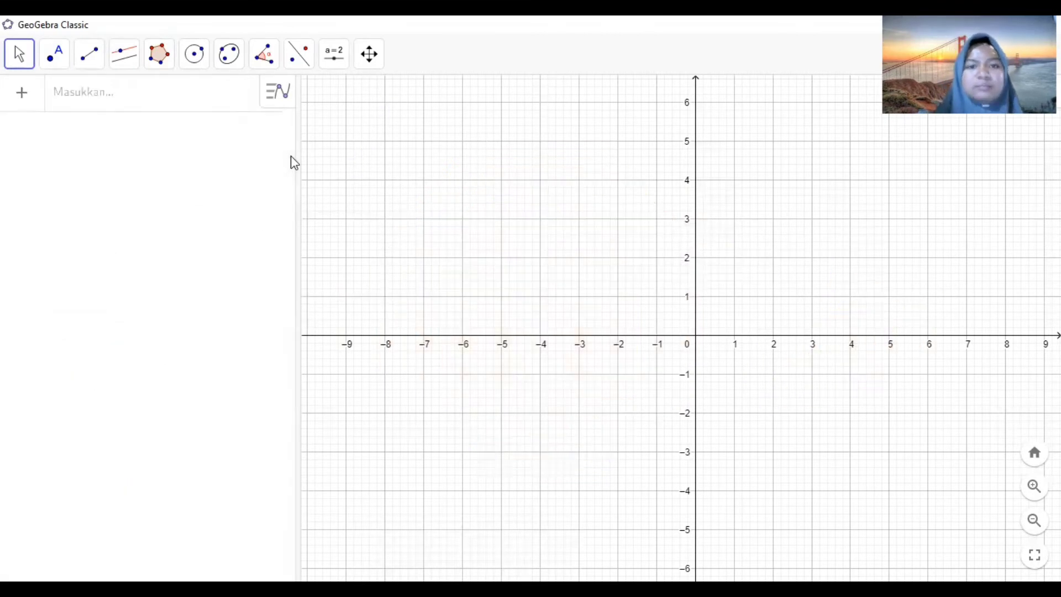
- Draw a circle centred at (-5, 4) passing through a point at about (-3.9, 2.6)
click(200, 56)
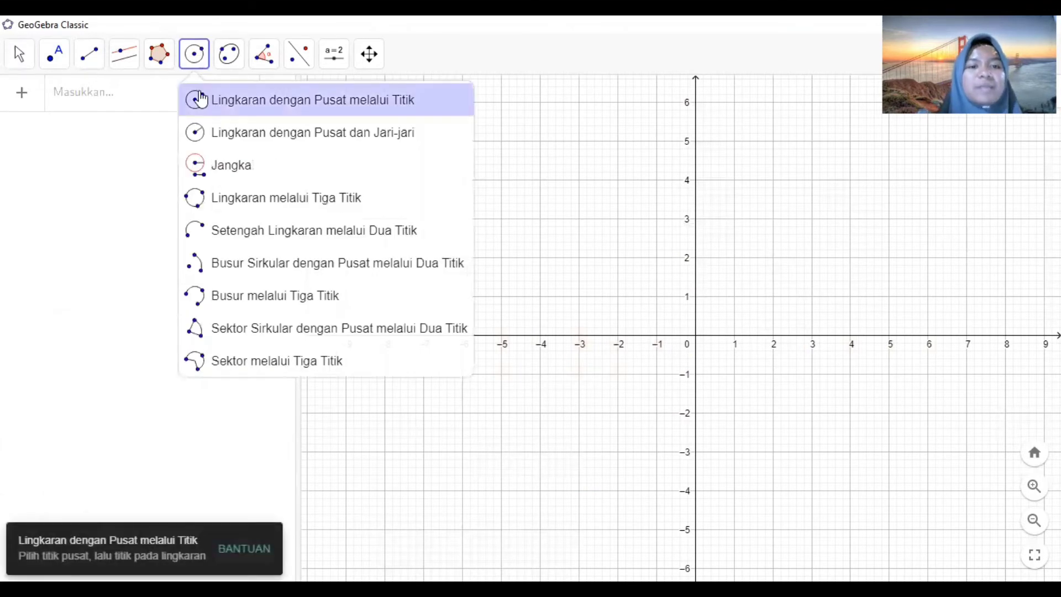
click(200, 99)
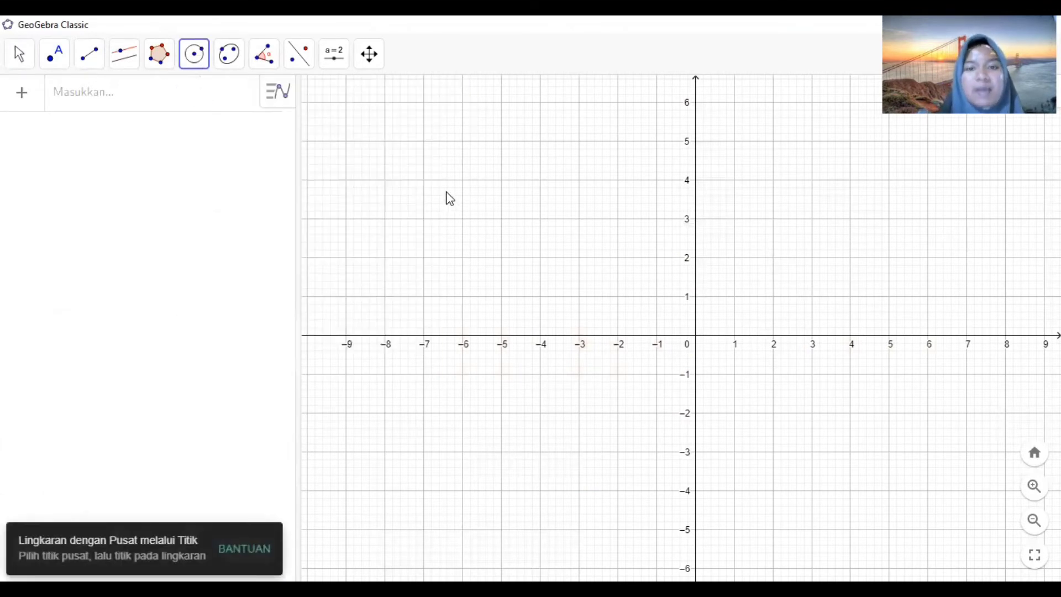
click(502, 179)
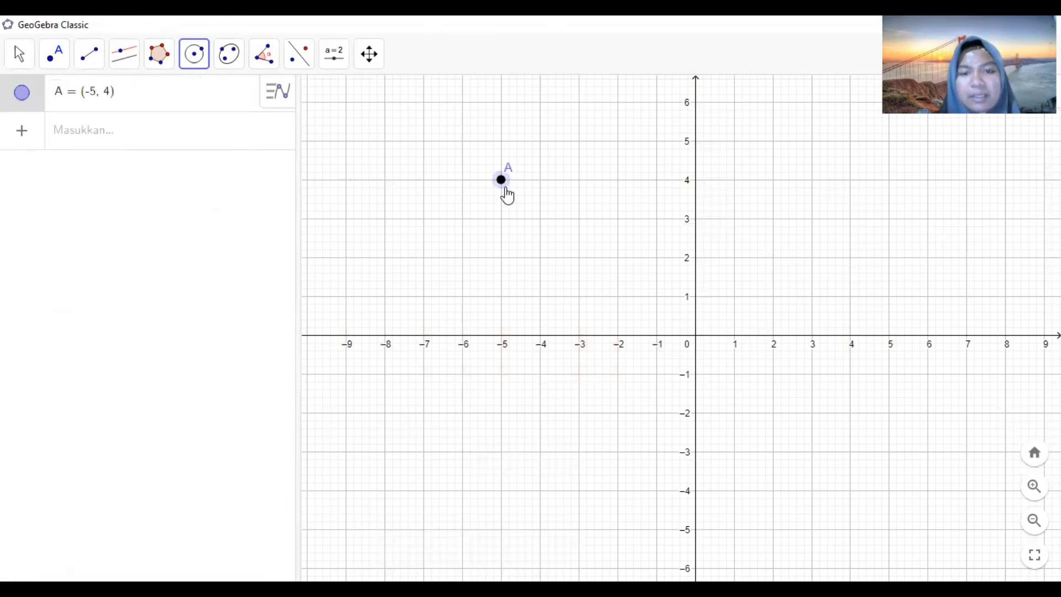
click(544, 235)
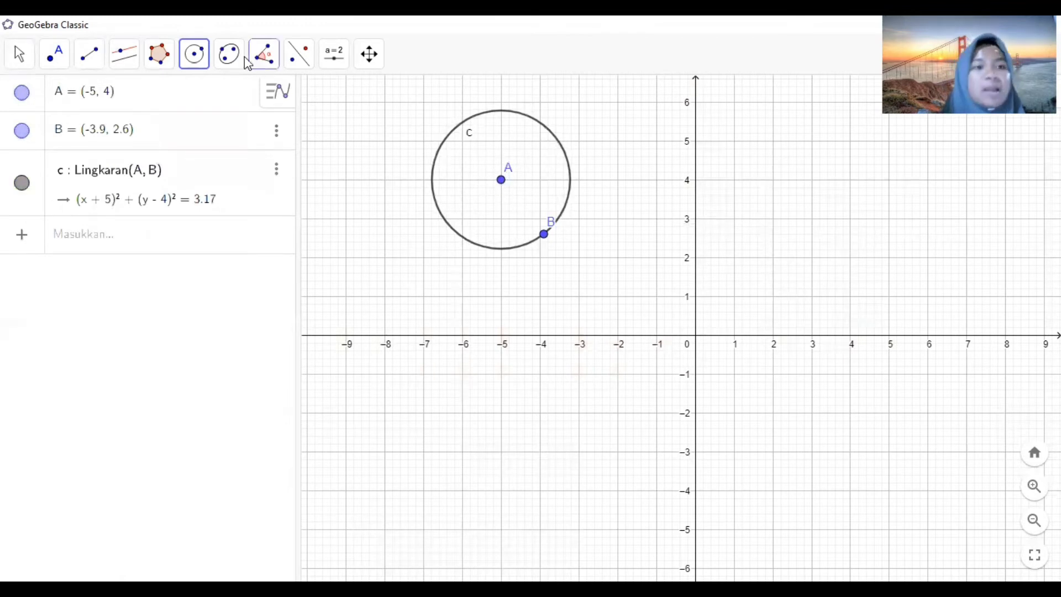
- Draw a circle centred at (2, 4) with a radius of 2.5 using Circle with Centre and Radius
click(194, 54)
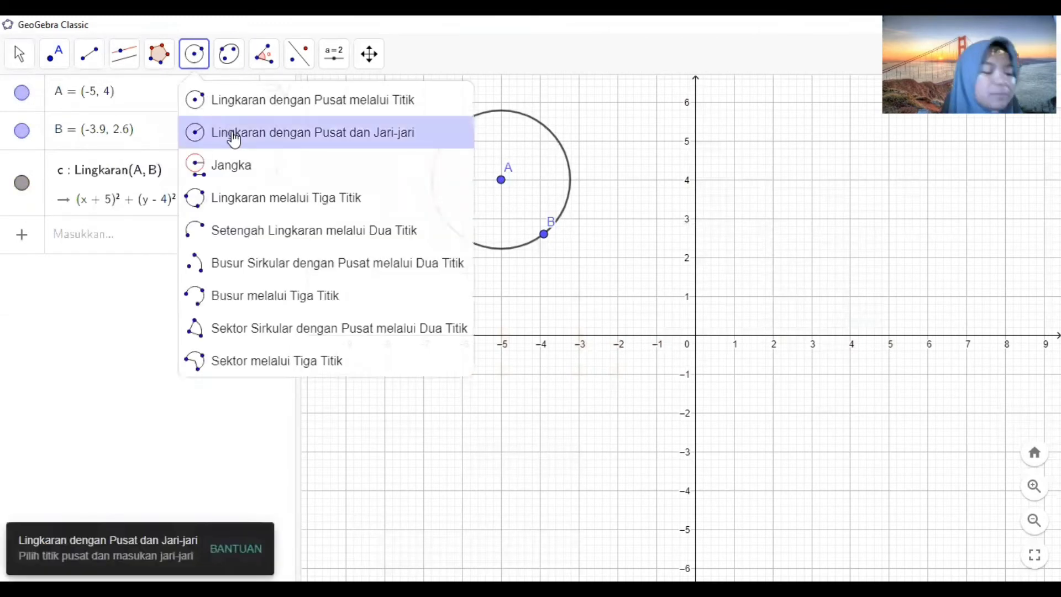
click(234, 139)
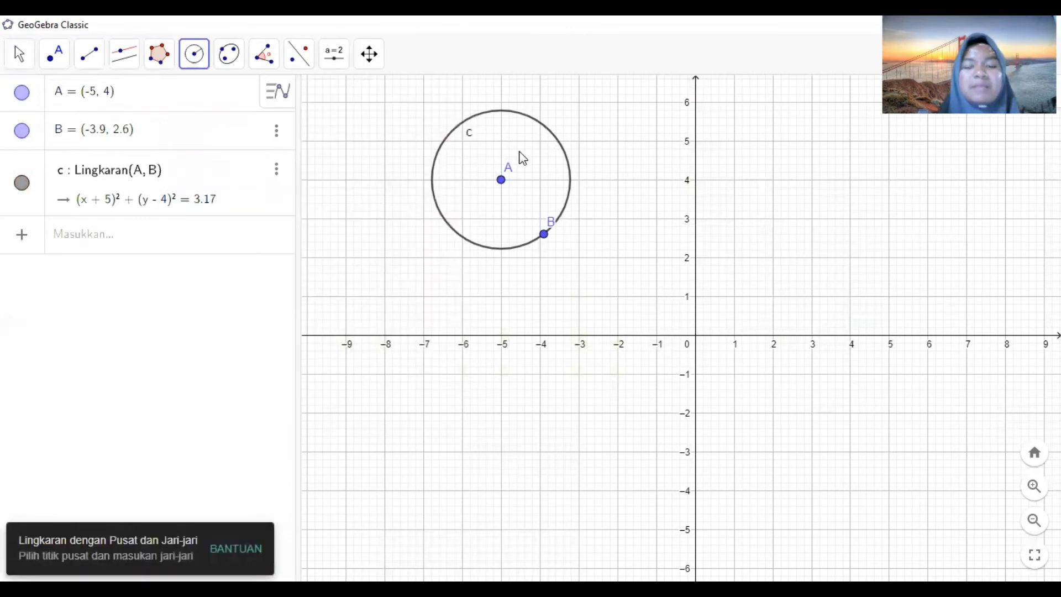
click(199, 58)
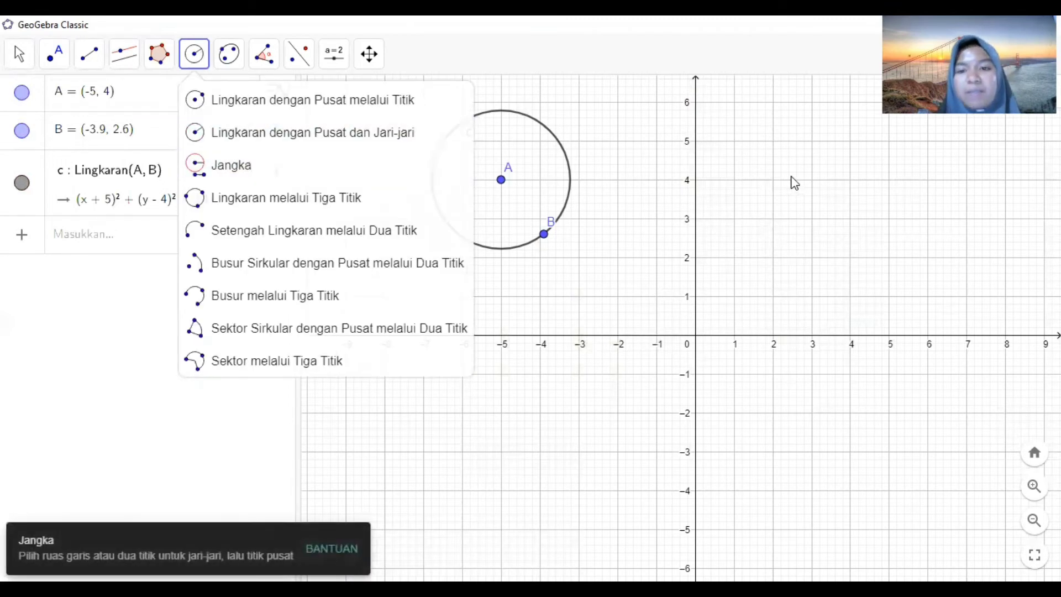
click(773, 180)
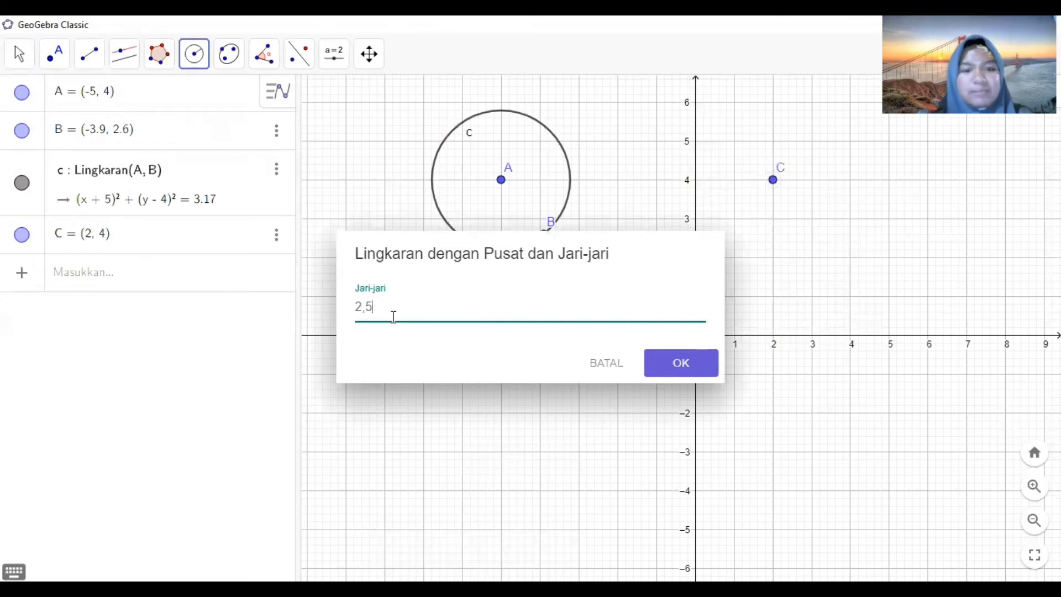
key(Return)
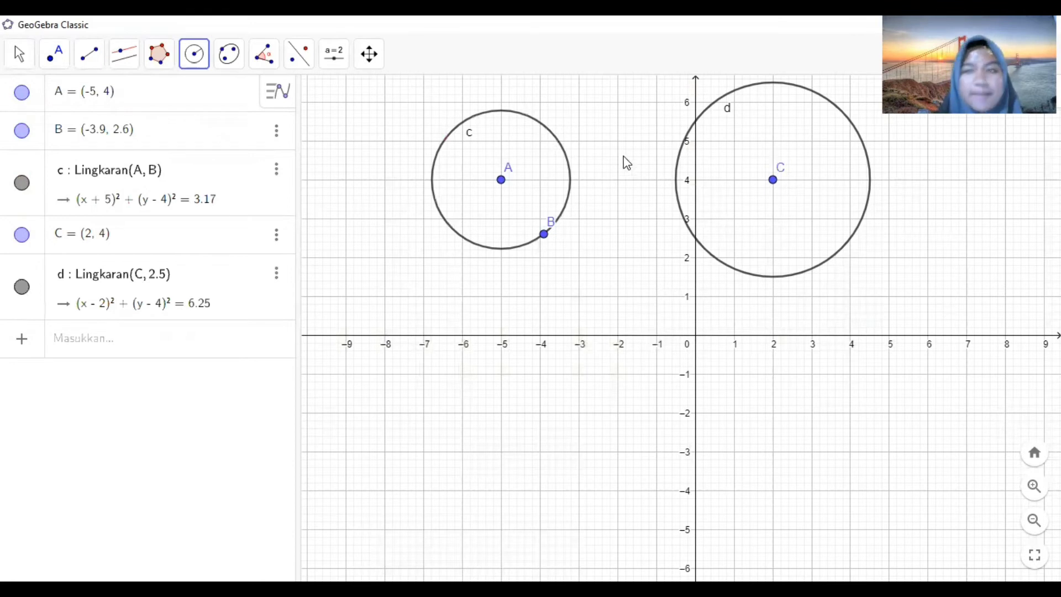
- Draw an ellipse with foci at about (-4.2, -1.28) and (-2.48, 0) passing through about (-4.24, 0)
click(195, 56)
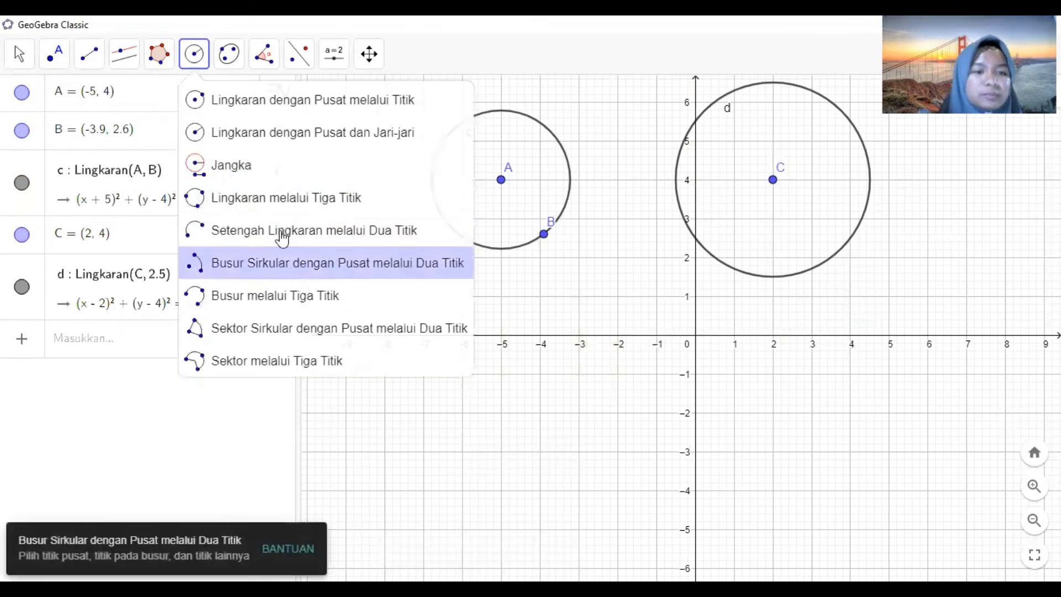
click(229, 54)
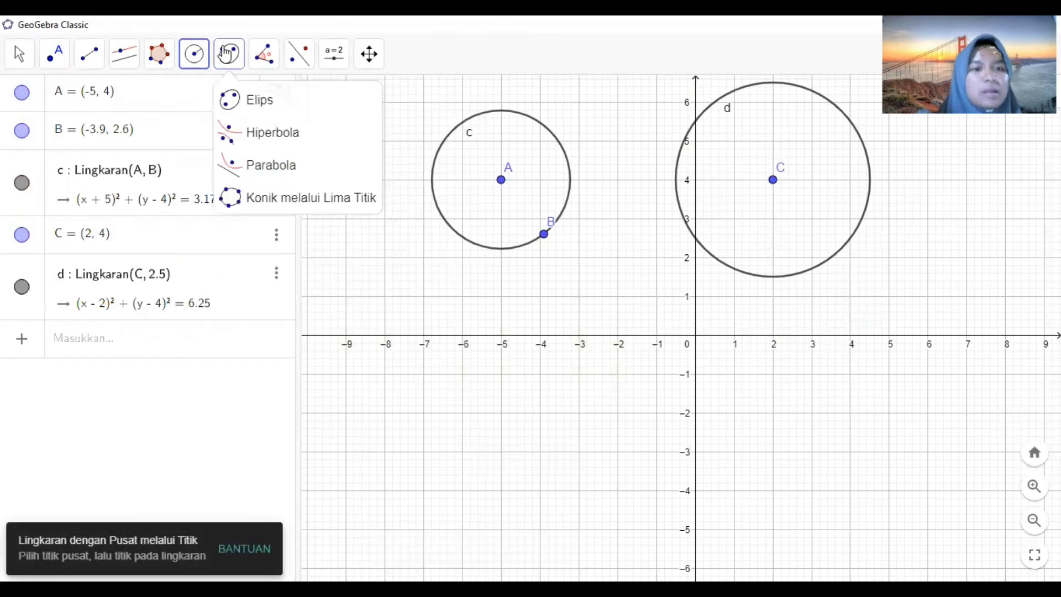
click(226, 54)
click(226, 54)
click(247, 95)
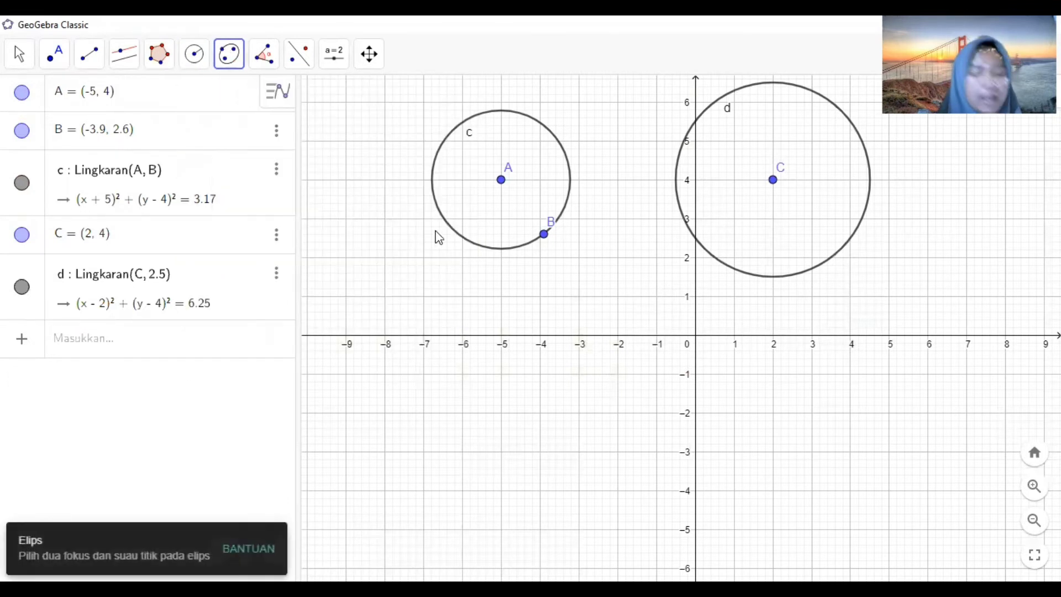
click(532, 385)
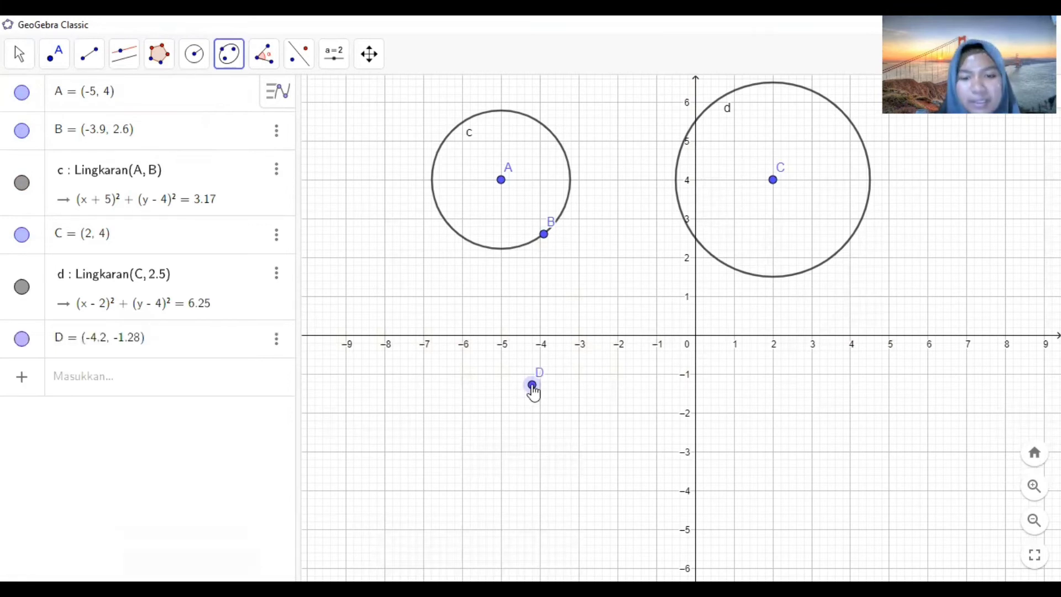
click(599, 336)
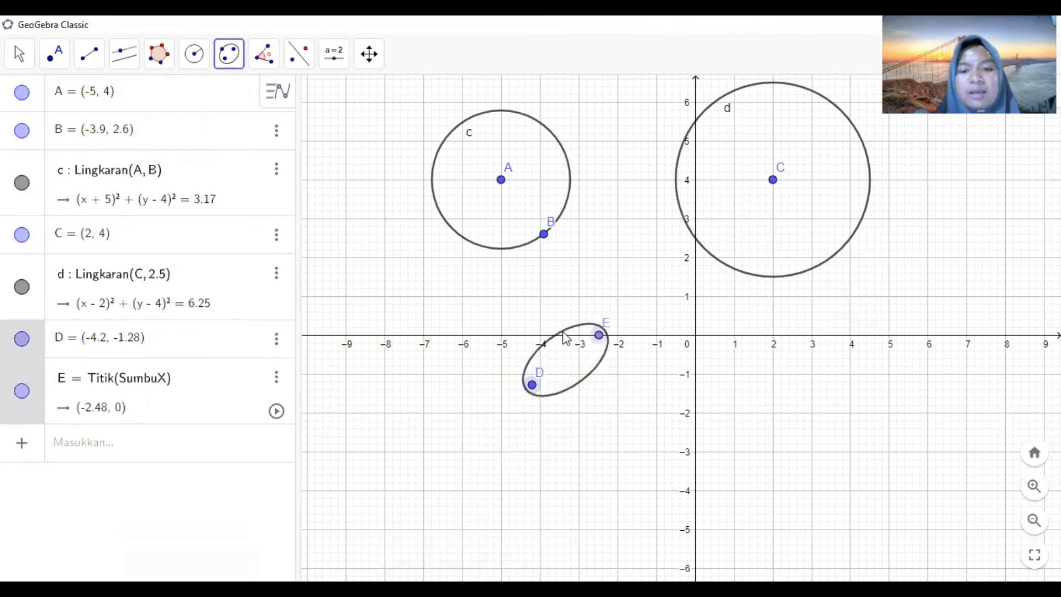
click(531, 336)
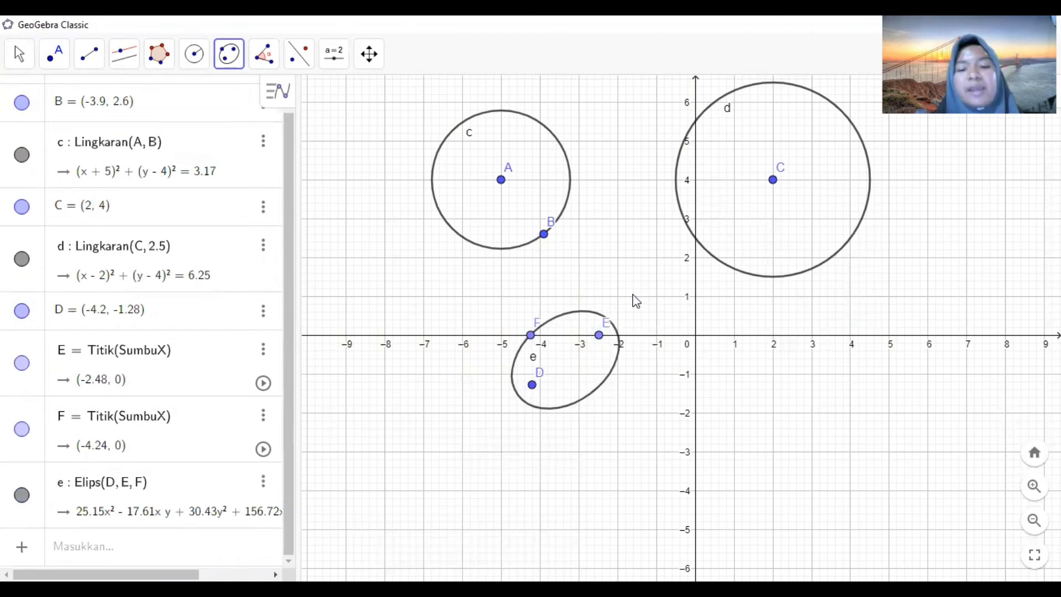
- Draw a hyperbola with foci at about (-1.8, 1.36) and (-1.82, 0.46) passing through about (-1.42, 0.4)
click(231, 53)
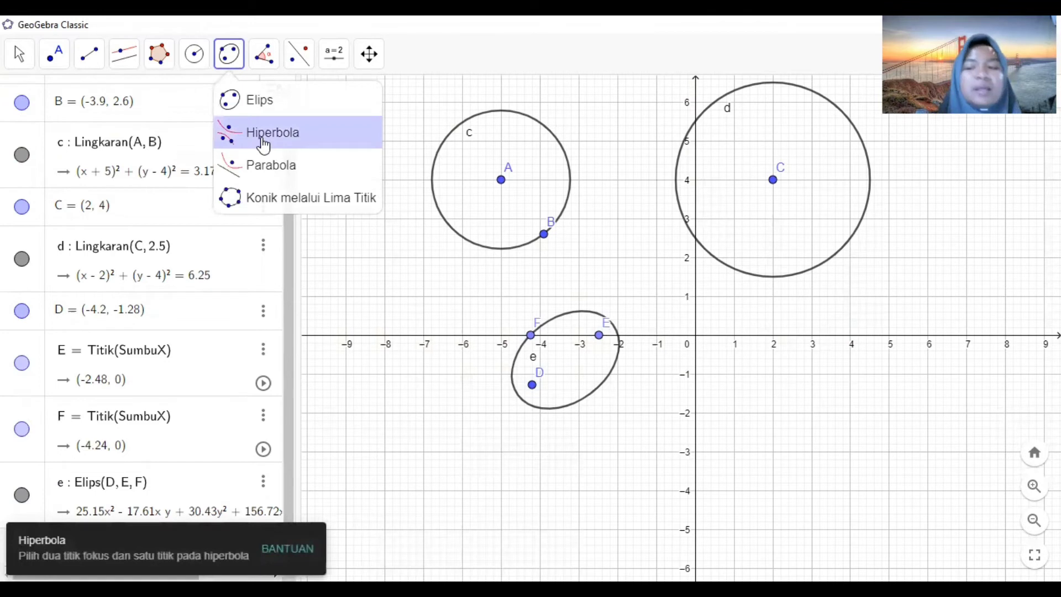
click(263, 145)
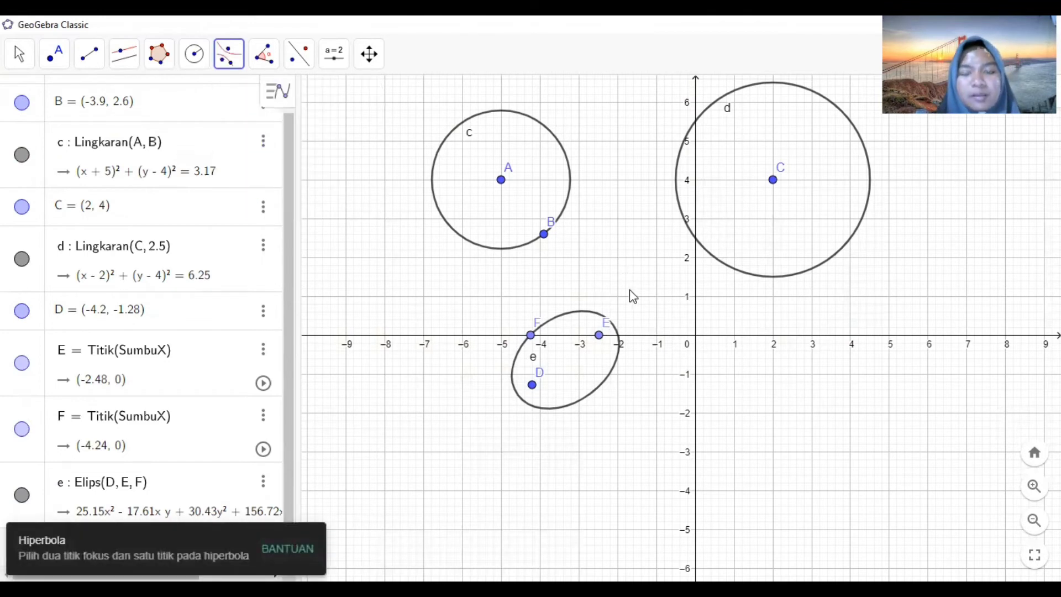
click(625, 282)
click(624, 317)
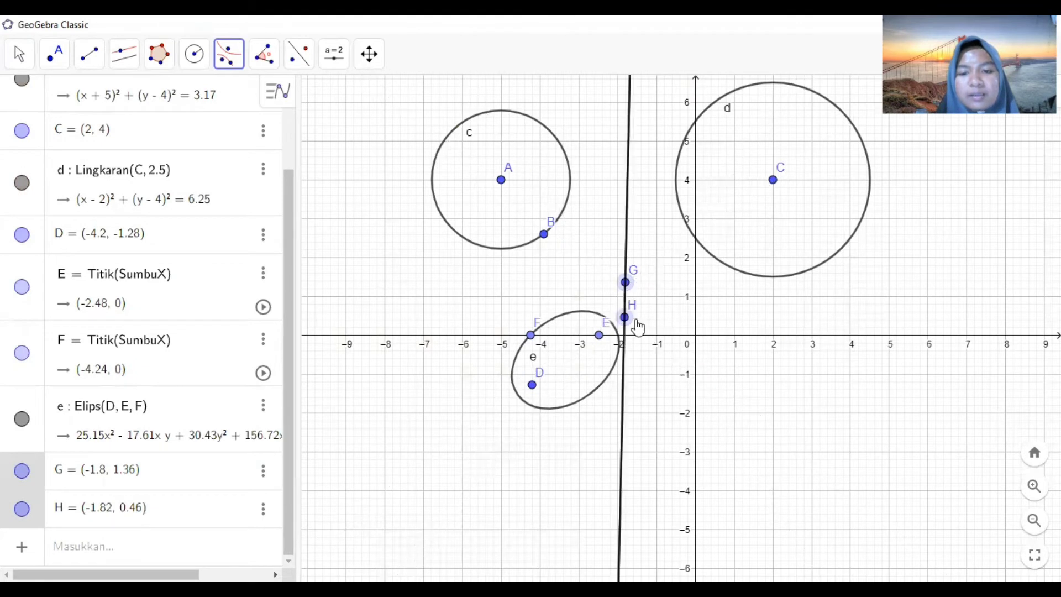
click(640, 319)
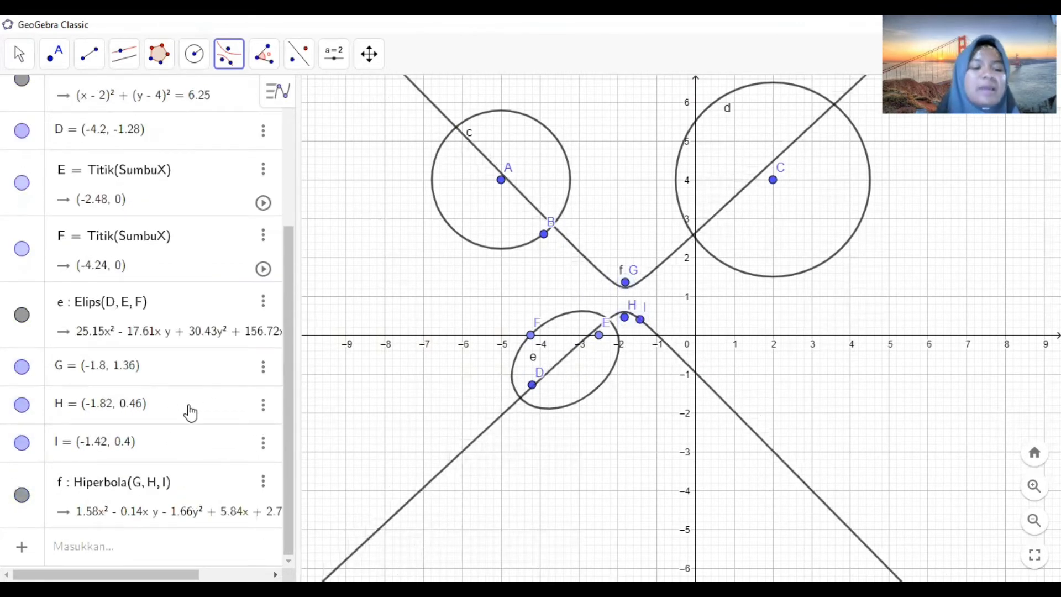
click(227, 55)
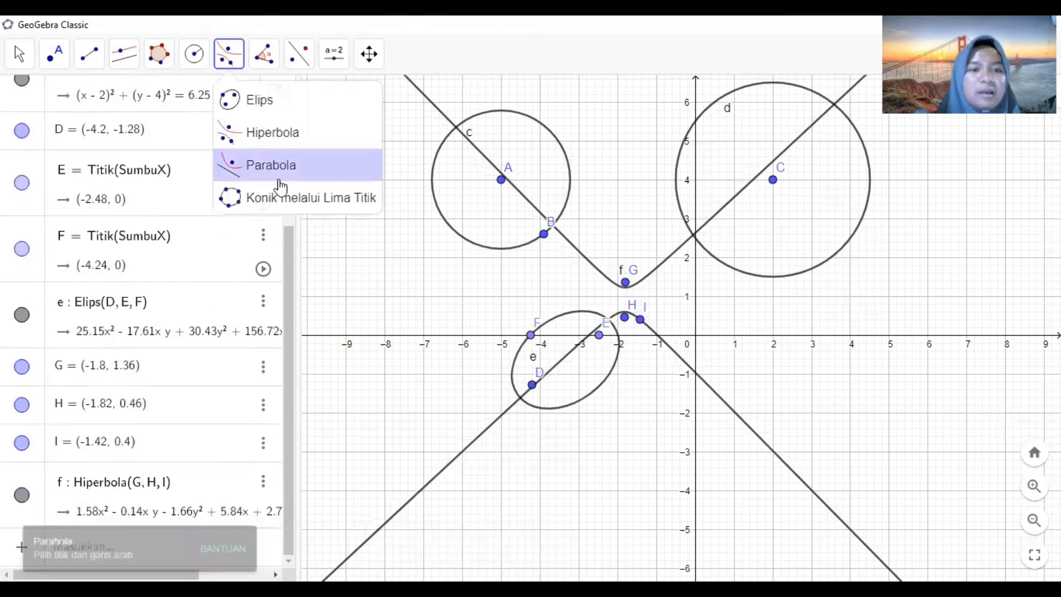
click(276, 169)
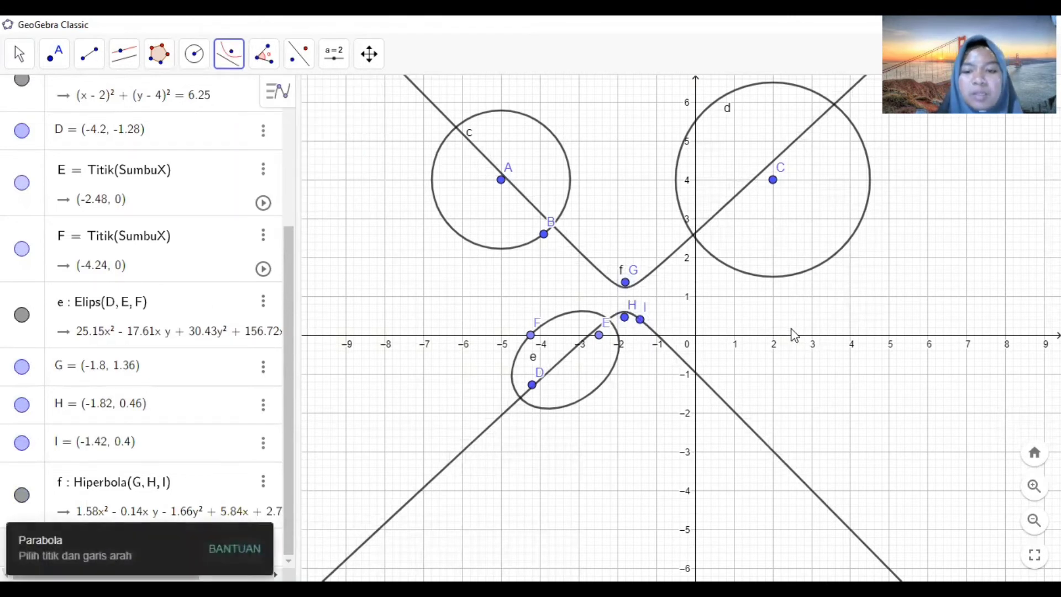
click(735, 298)
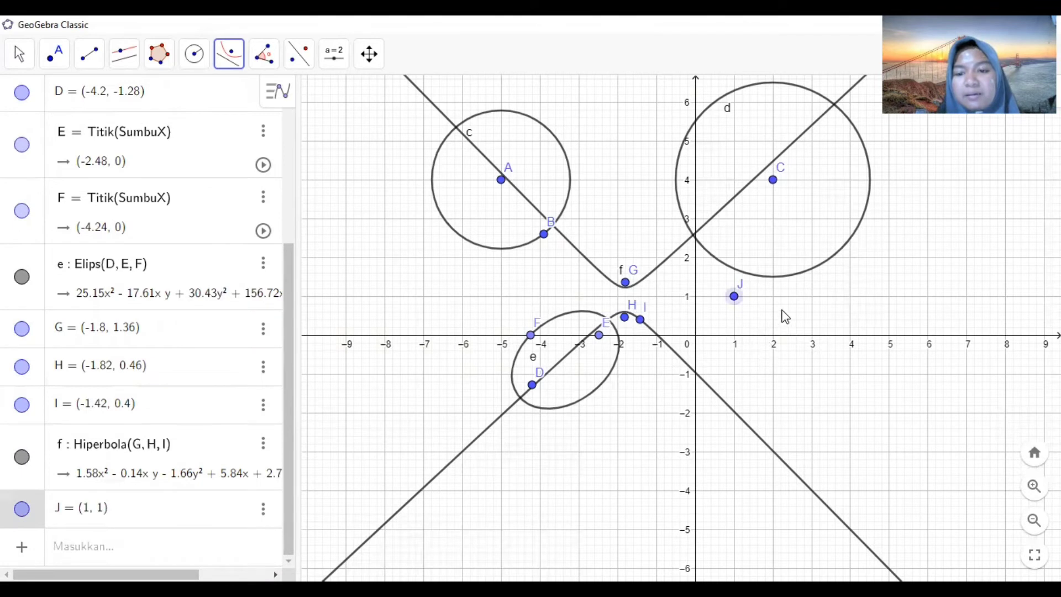
click(757, 245)
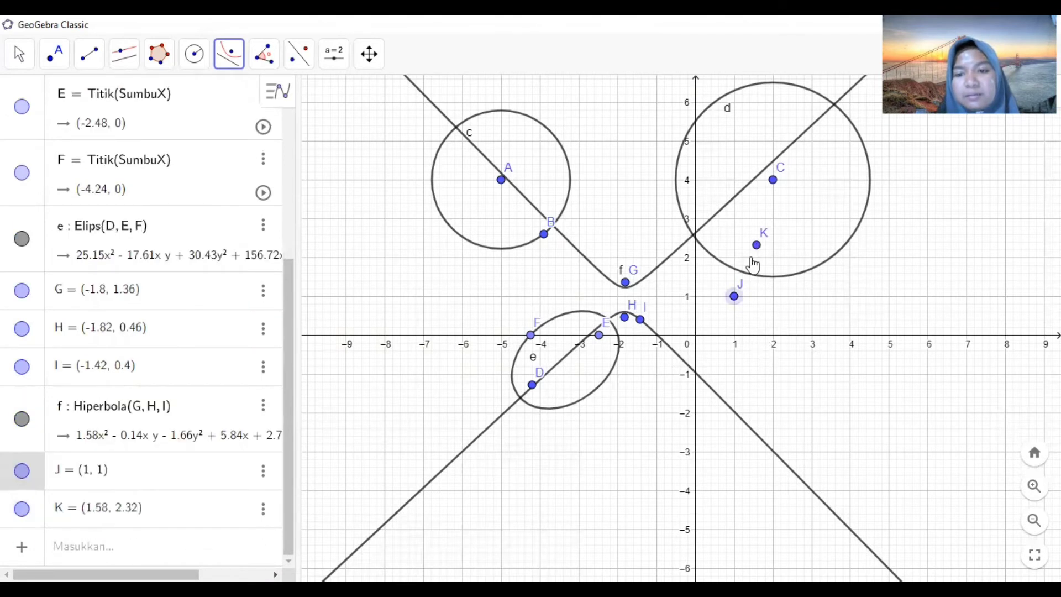
click(785, 284)
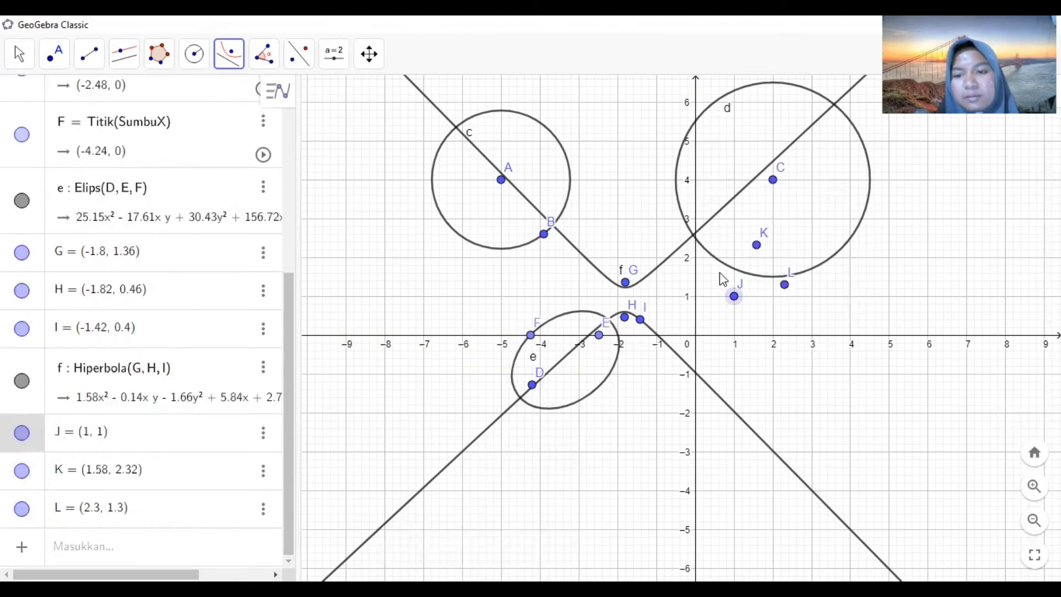
click(767, 312)
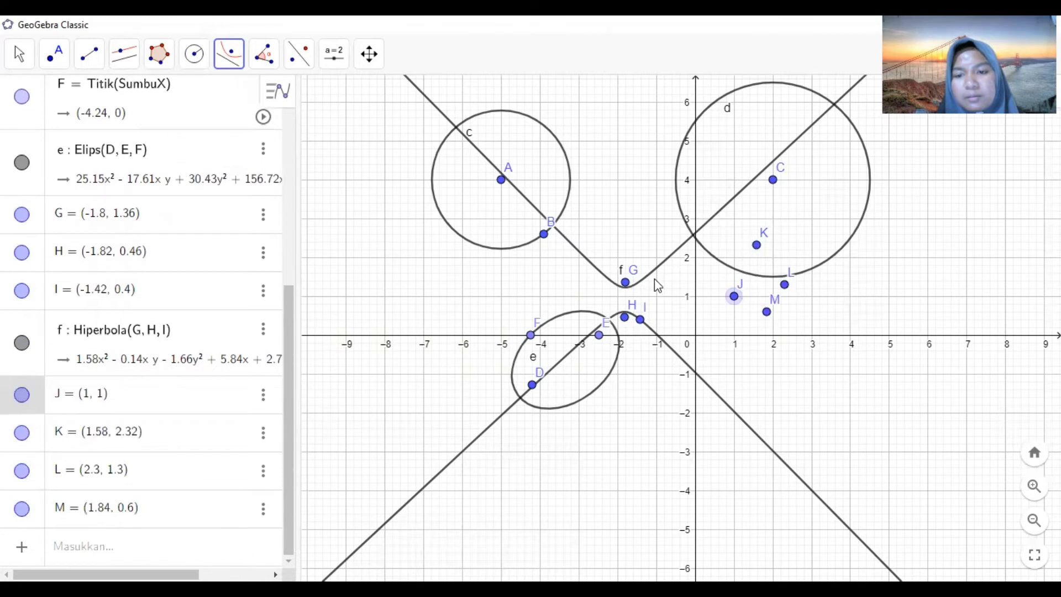
key(ctrl+z)
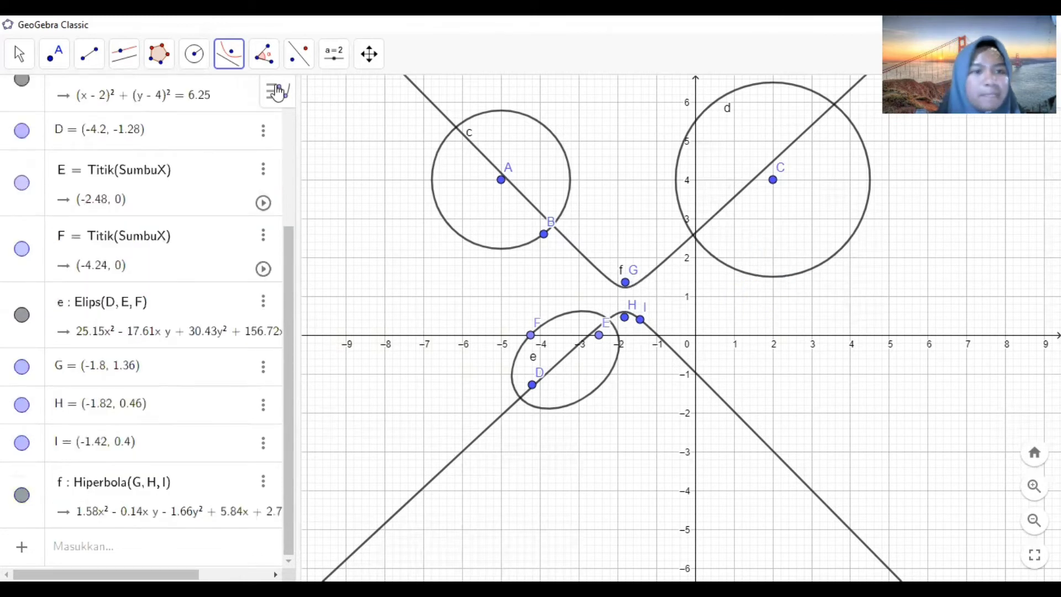
click(230, 55)
click(279, 168)
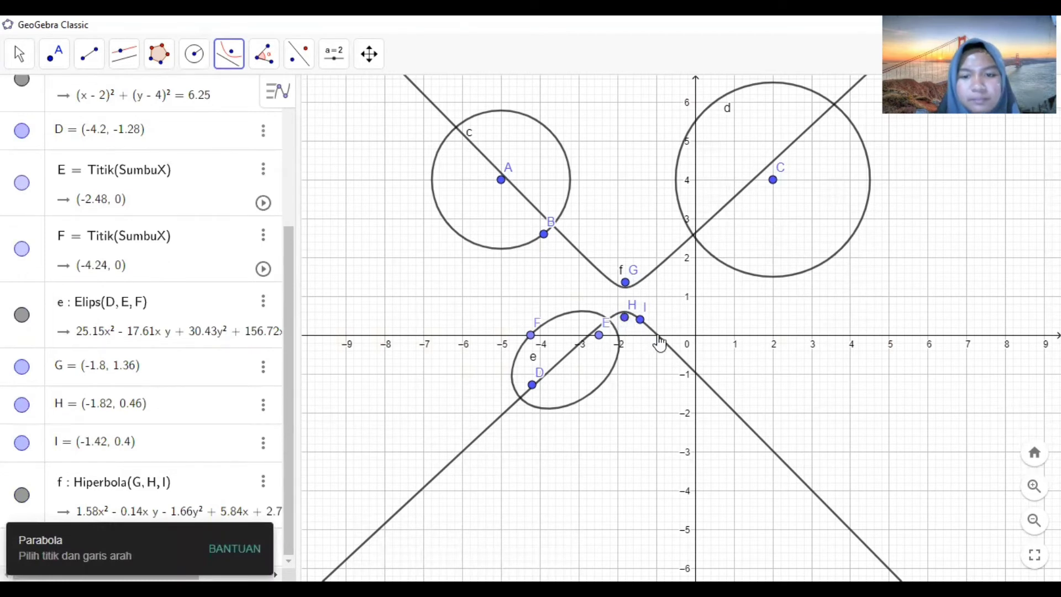
click(656, 335)
click(750, 332)
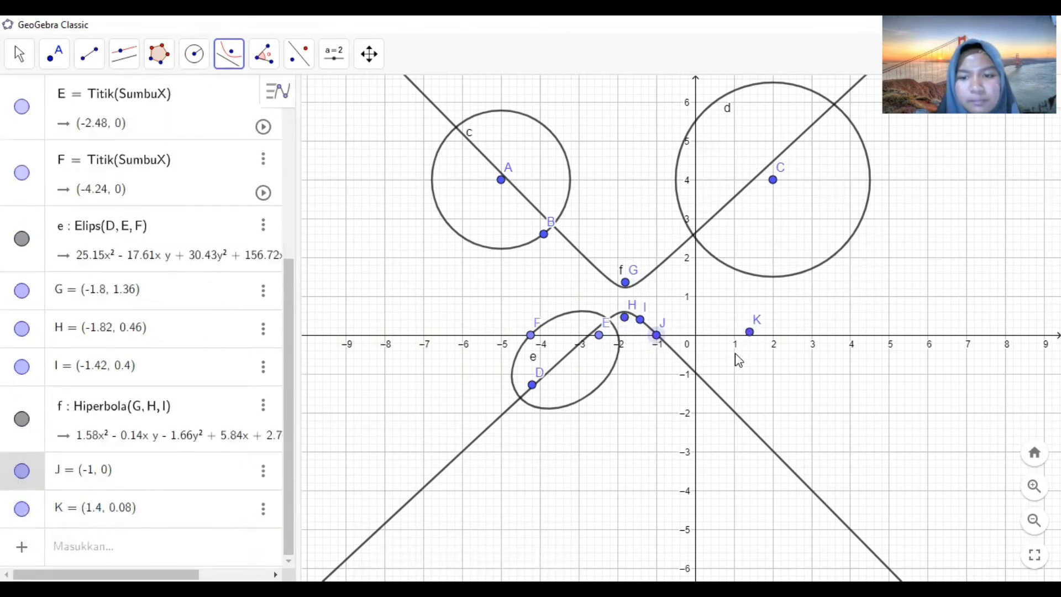
click(708, 384)
click(703, 297)
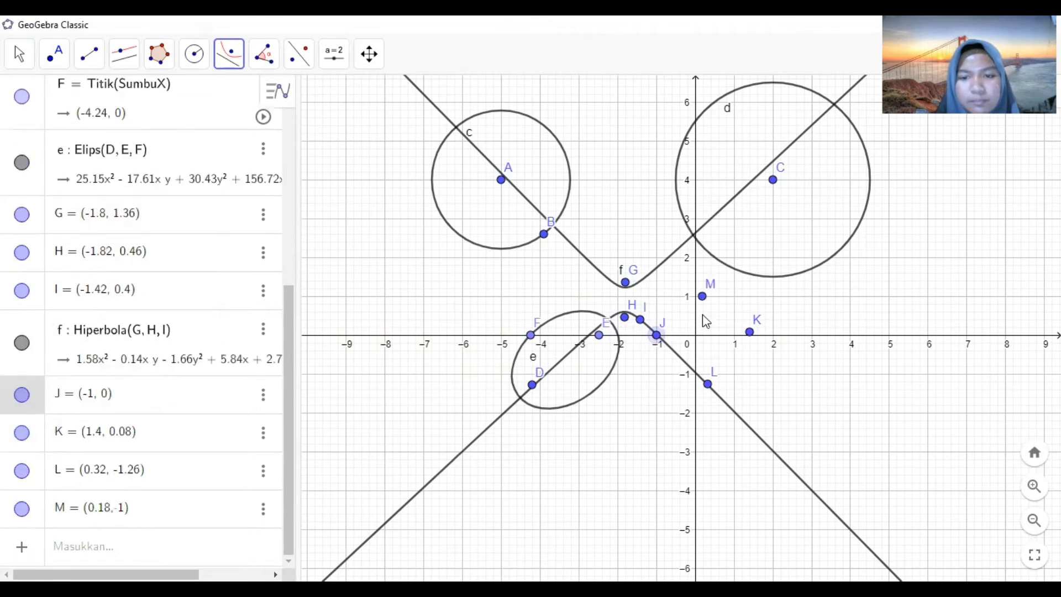
key(Escape)
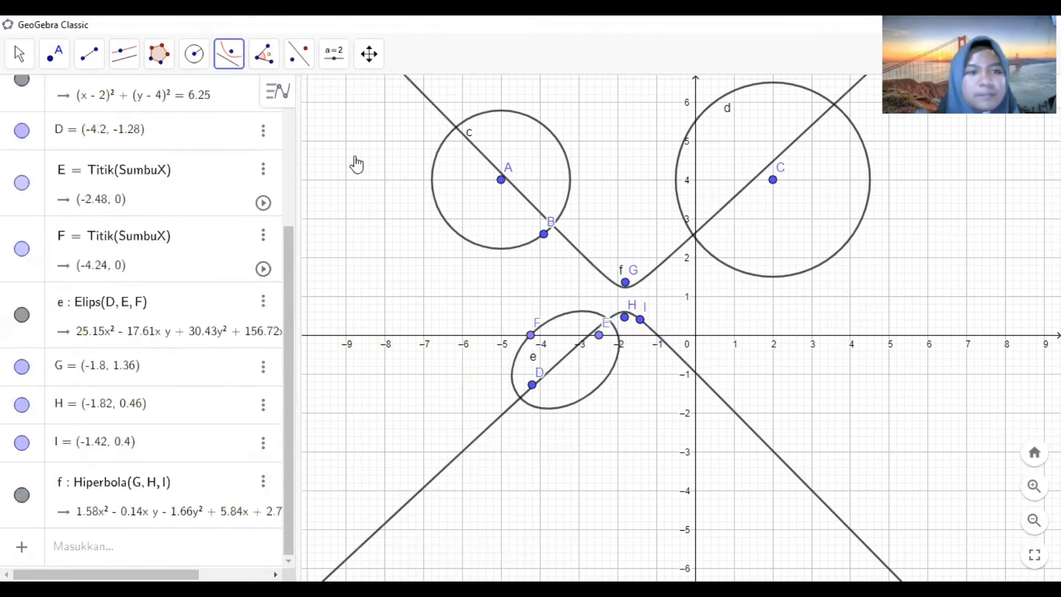
- Draw a parabola with the x-axis as directrix and its focus at about (1.74, 0.14)
click(225, 61)
click(268, 163)
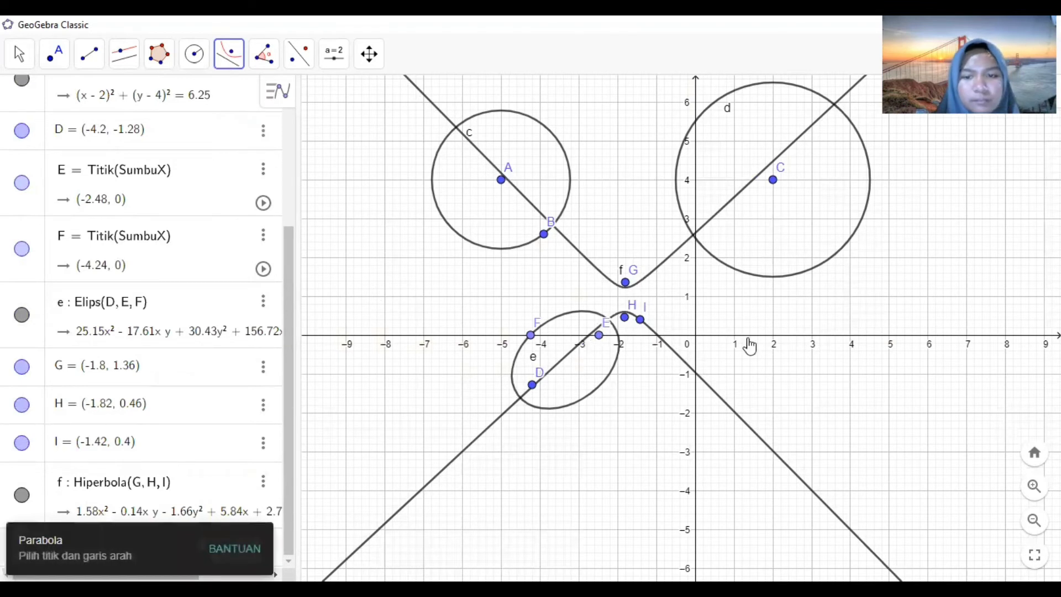
click(735, 336)
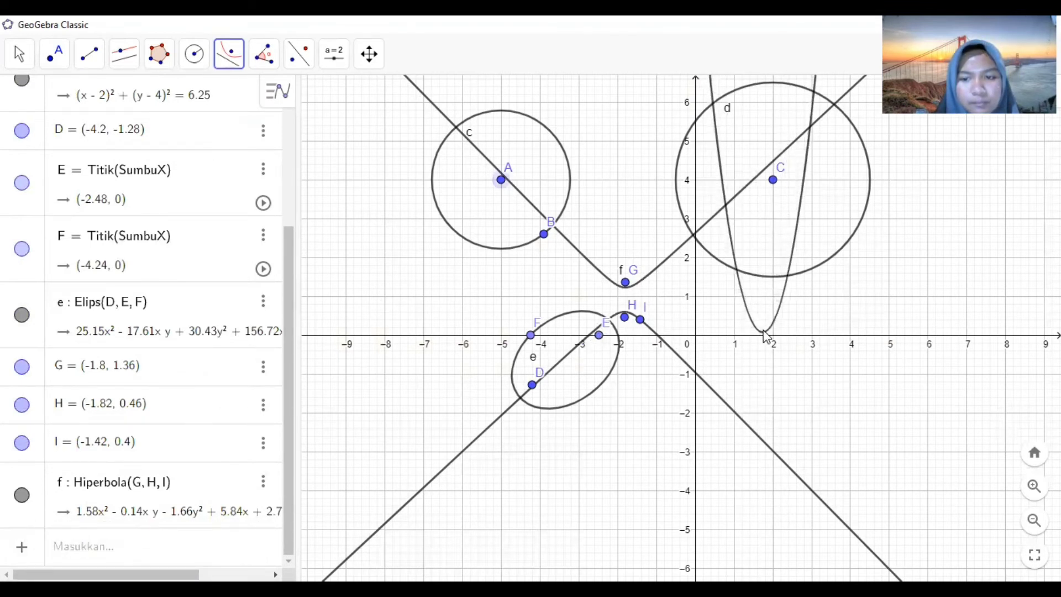
click(763, 330)
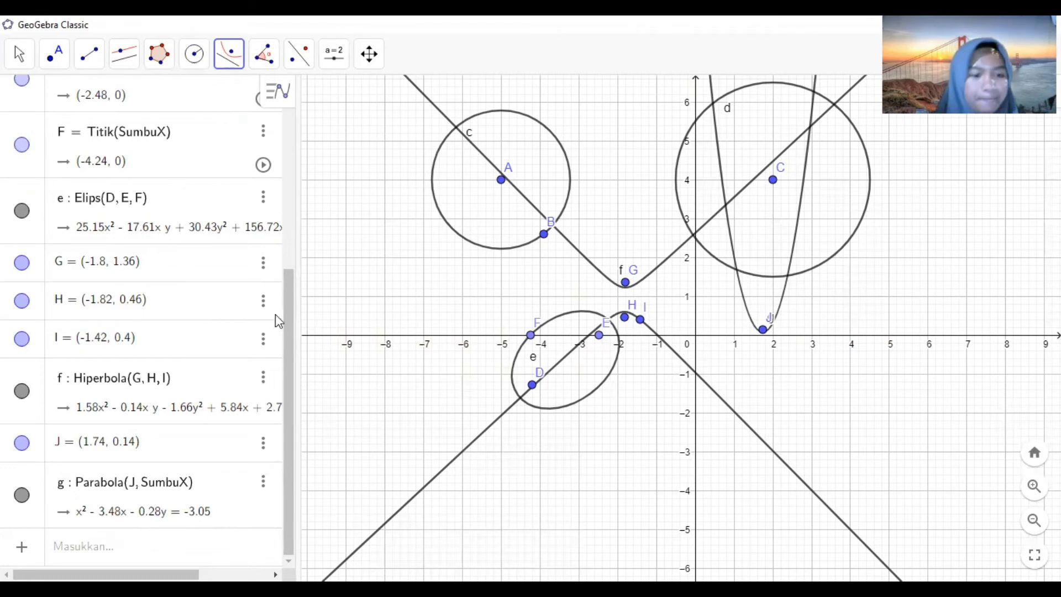
click(260, 59)
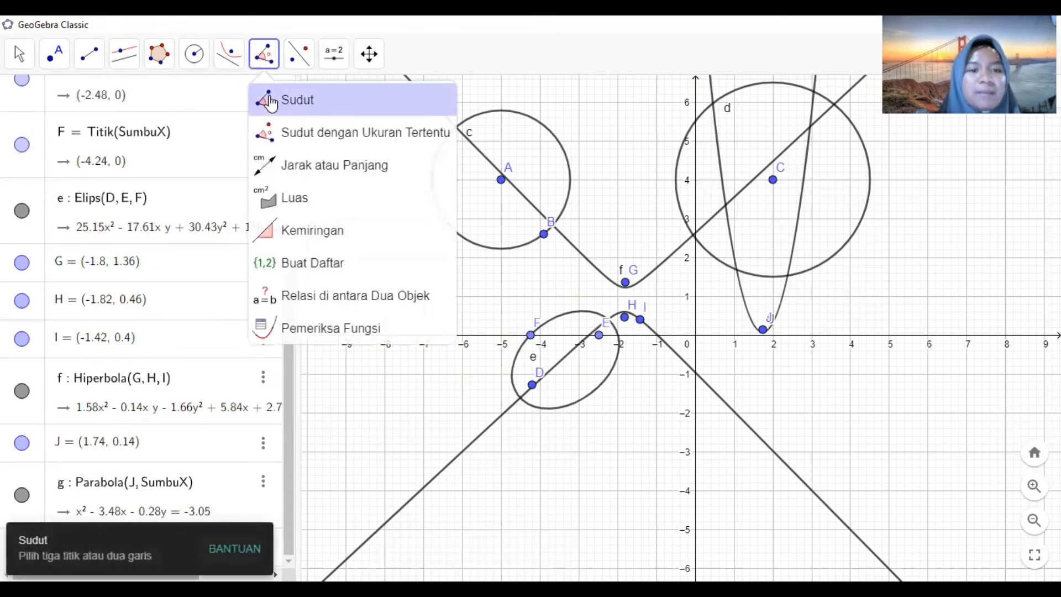
click(270, 102)
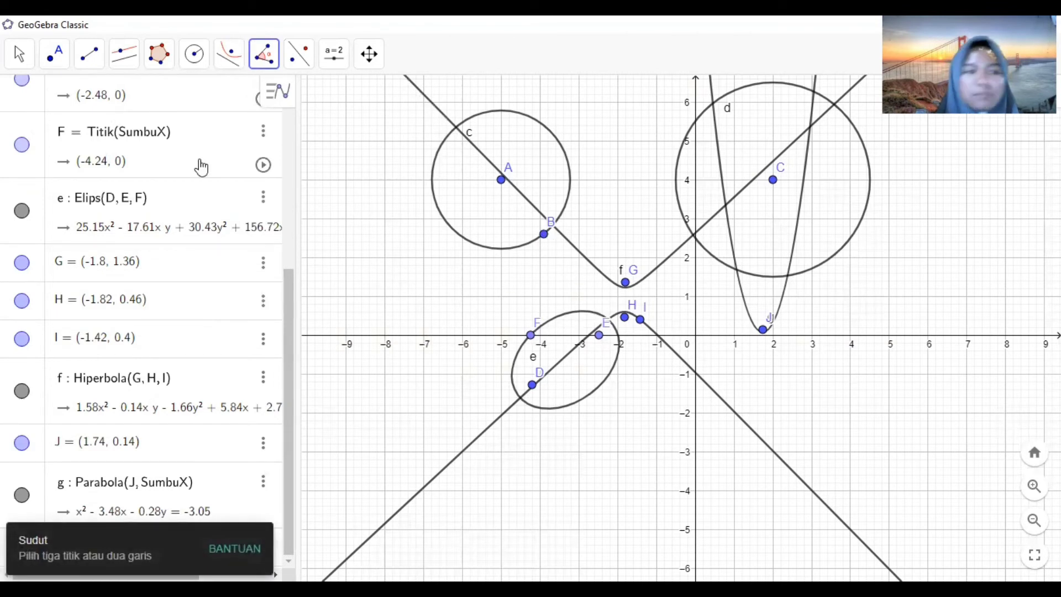
click(54, 54)
click(88, 54)
click(54, 54)
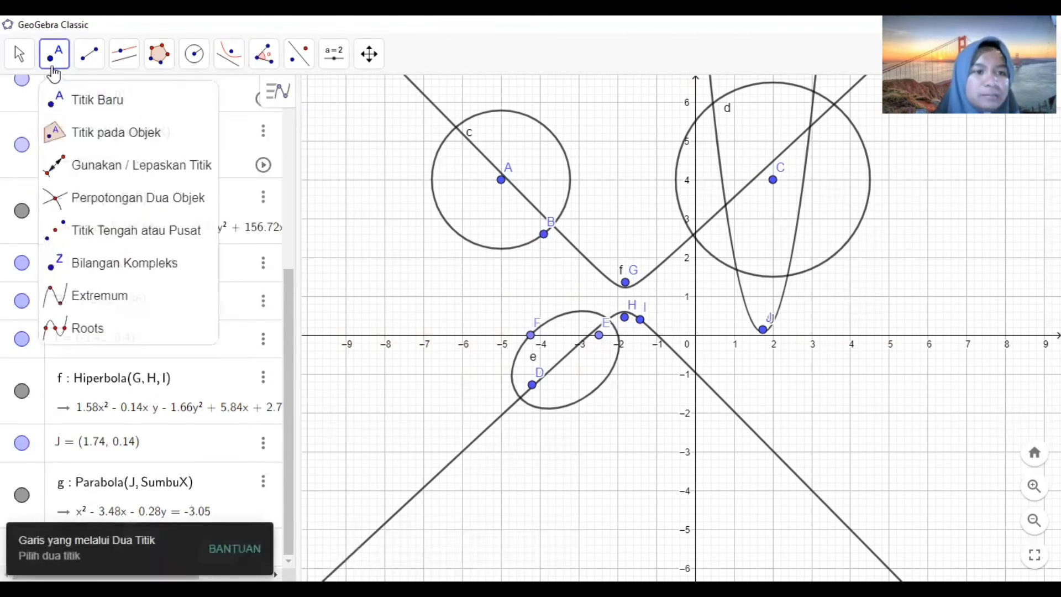
- Place four new points at about (-8.42, 1.36), (-6.82, 3.06), (-5.38, 1) and (-7.74, 0.88)
click(55, 102)
click(368, 282)
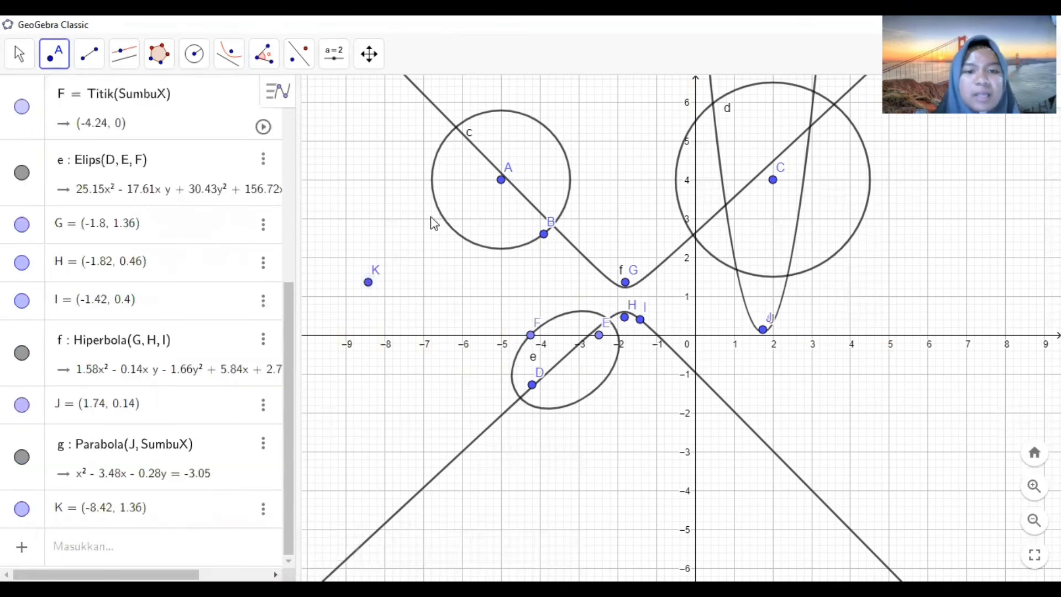
click(430, 216)
click(486, 296)
click(394, 300)
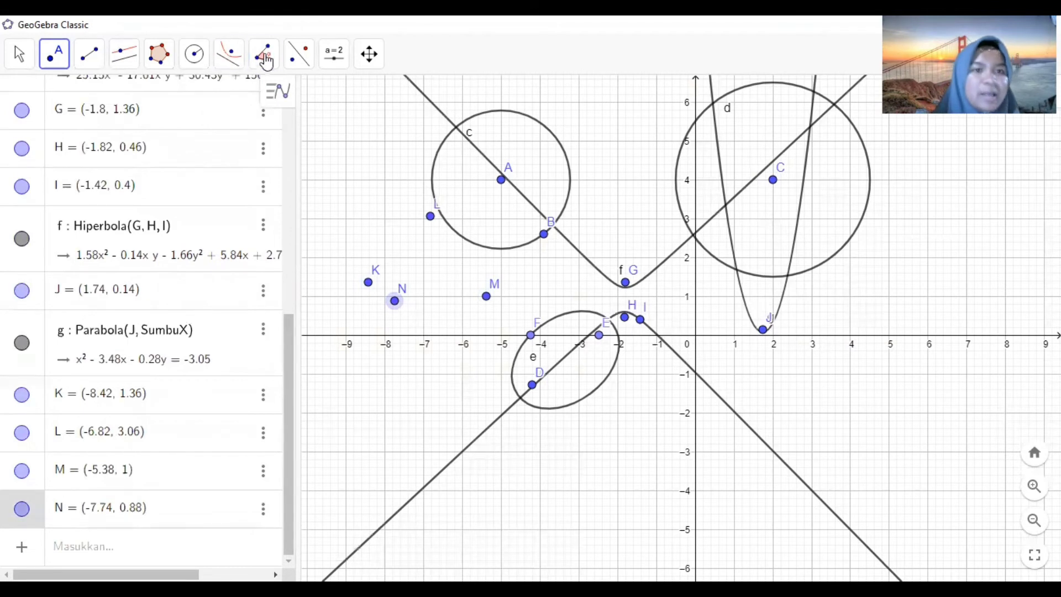
- Measure the angle at M formed by points N, M and L with the Angle tool
click(264, 54)
click(280, 102)
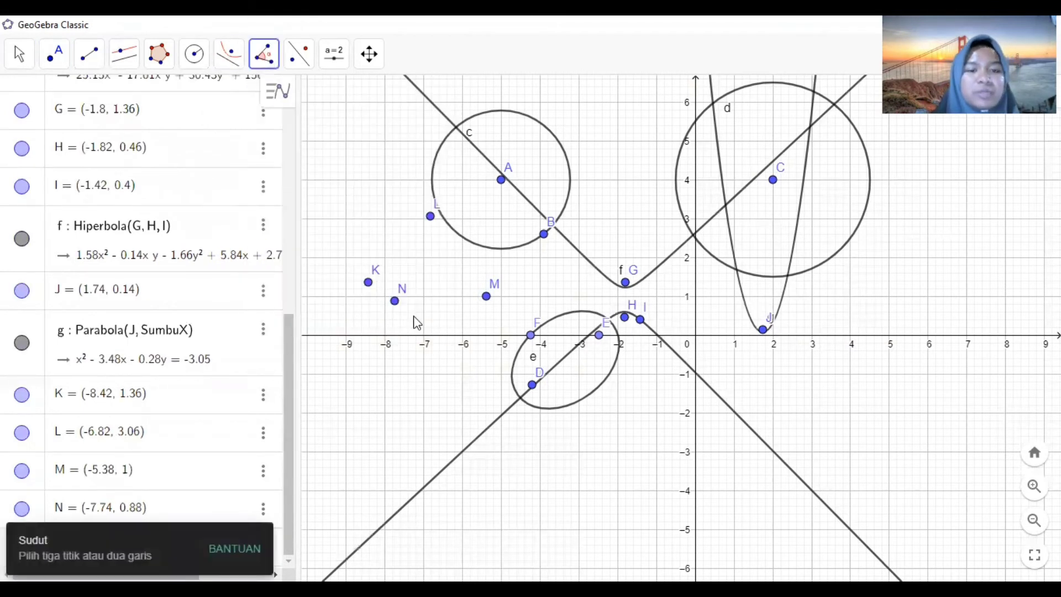
click(395, 300)
click(487, 298)
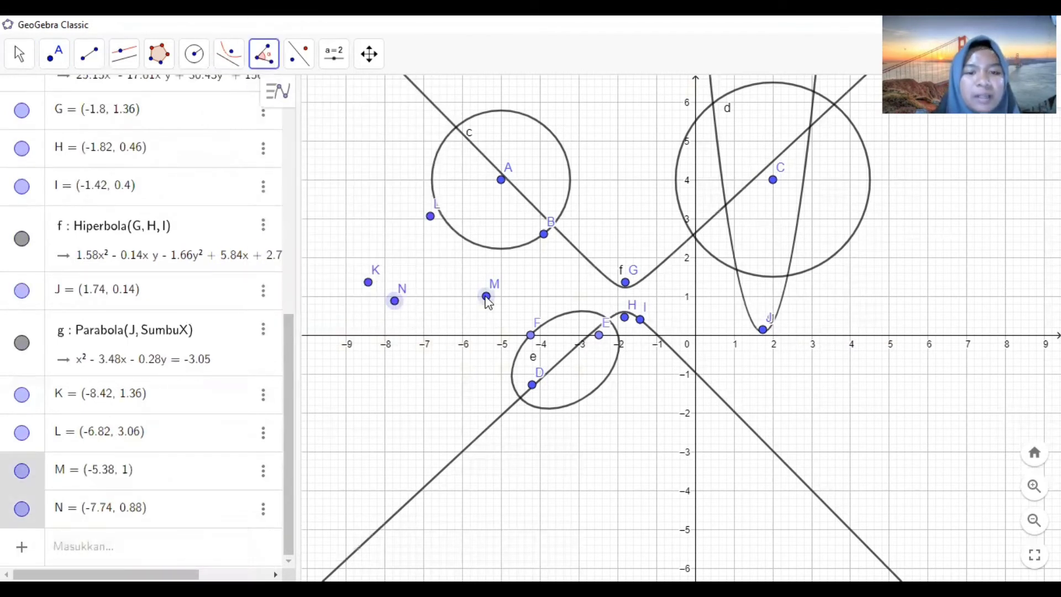
click(430, 217)
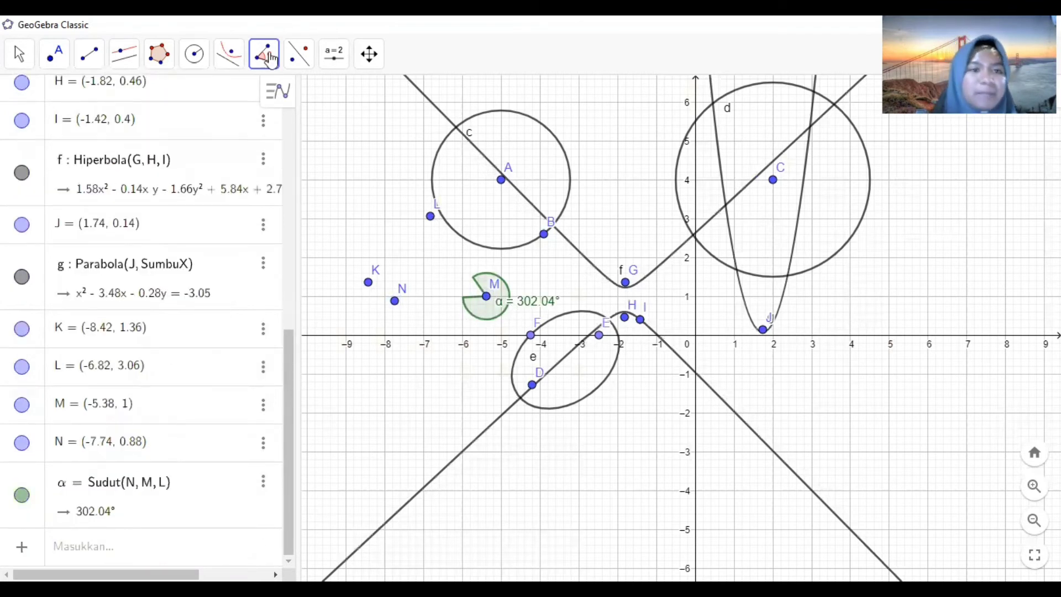
- Measure the angle at K formed by points N, K and L
click(394, 301)
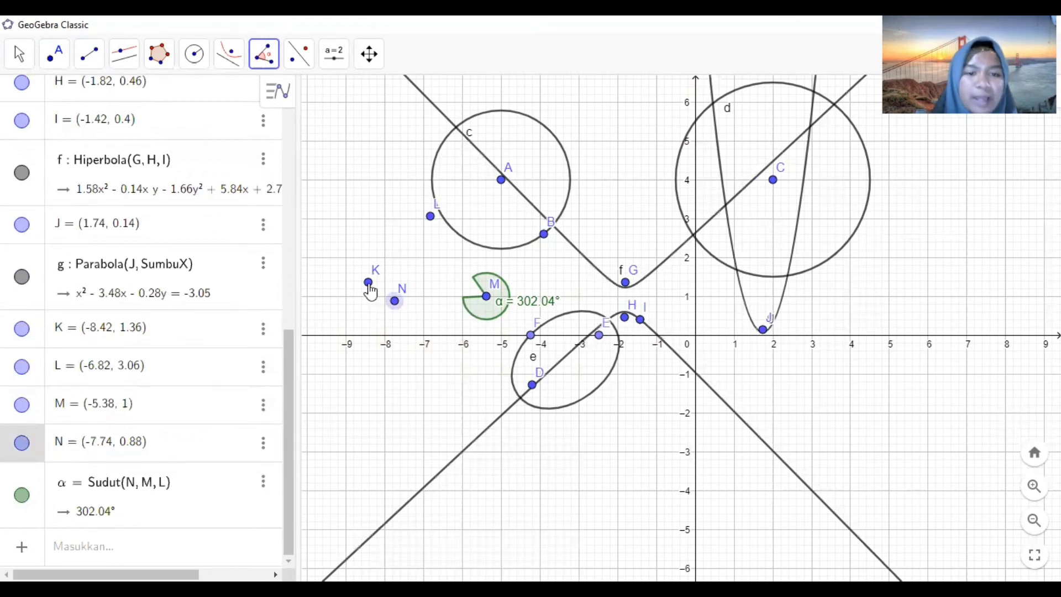
click(368, 283)
click(431, 216)
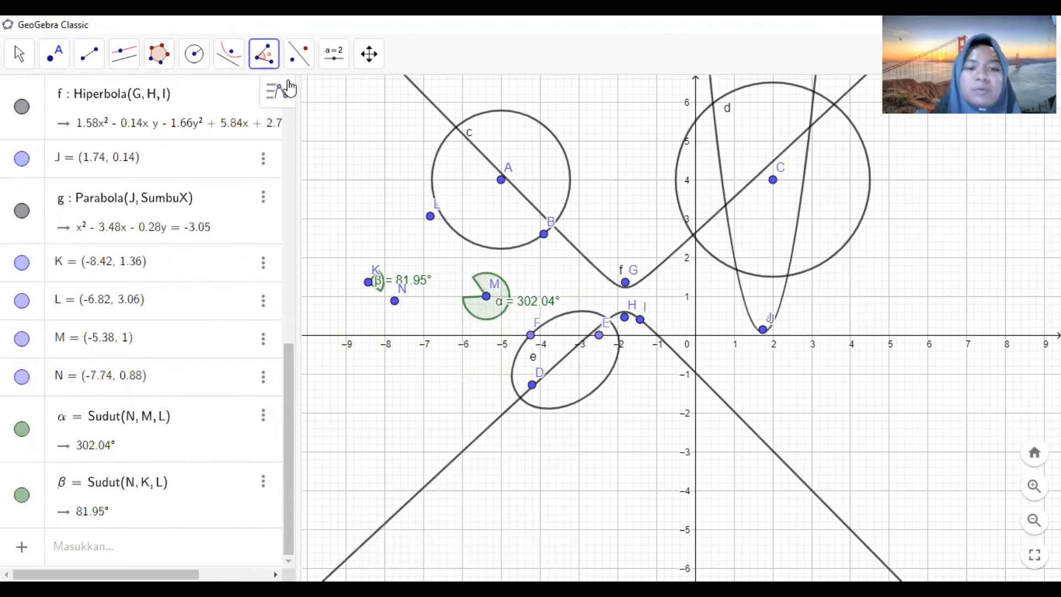
- Use Angle with Given Size to create a 56° counterclockwise angle at A from point L
click(261, 53)
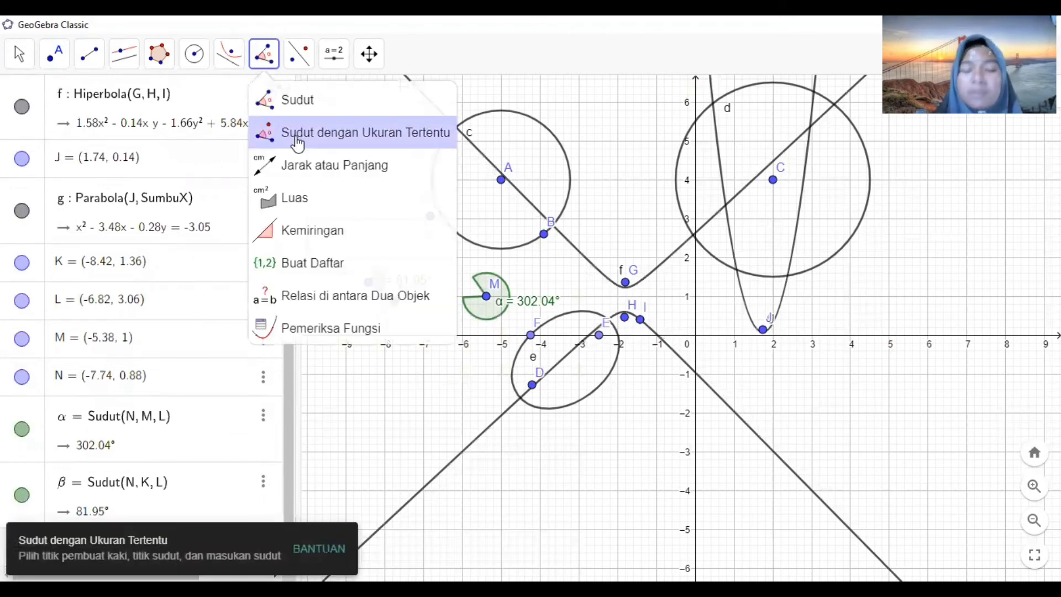
click(298, 143)
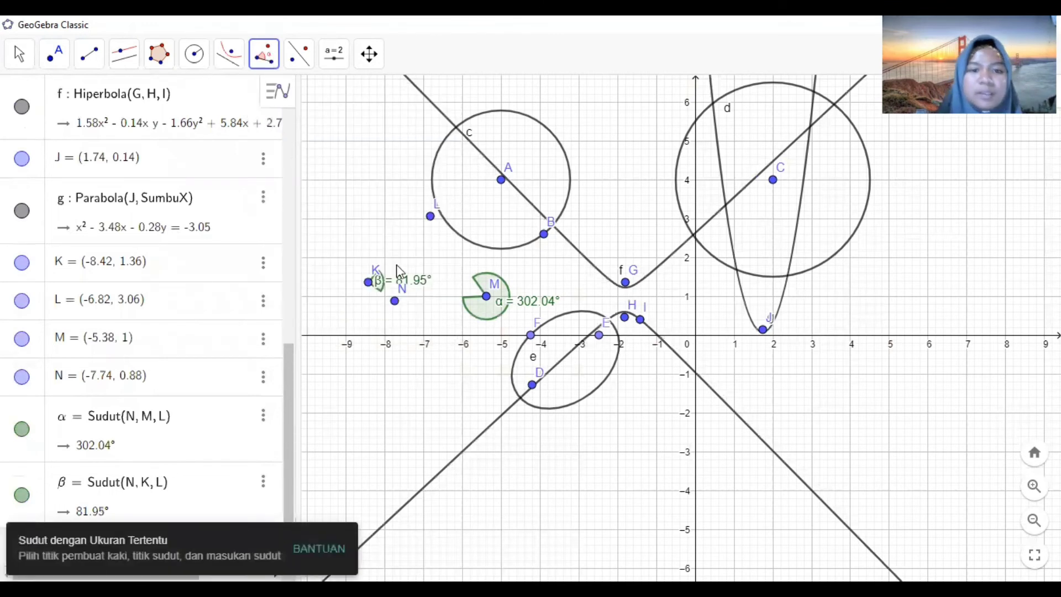
click(431, 216)
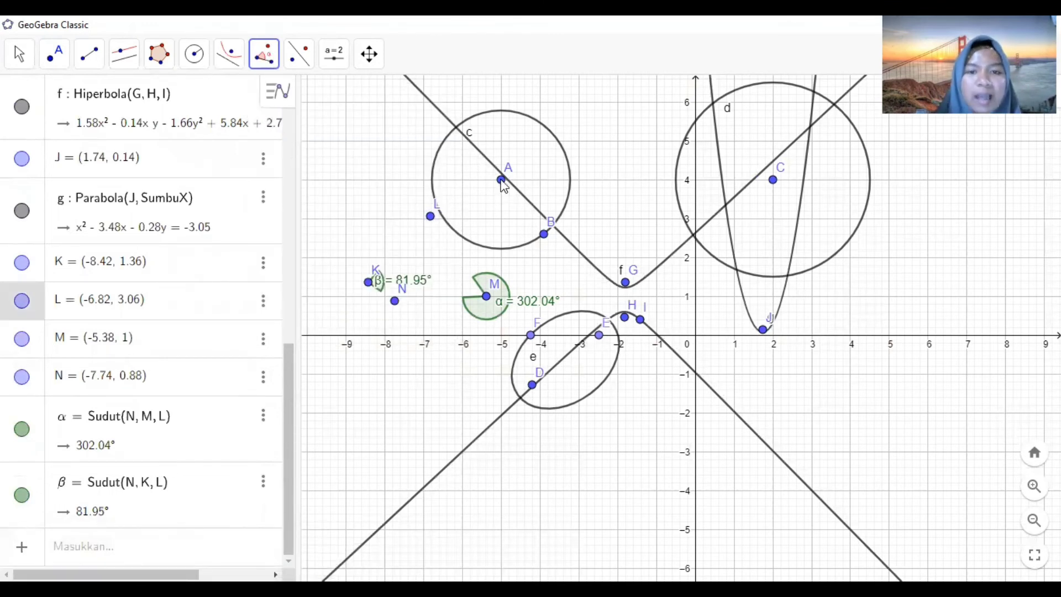
click(501, 181)
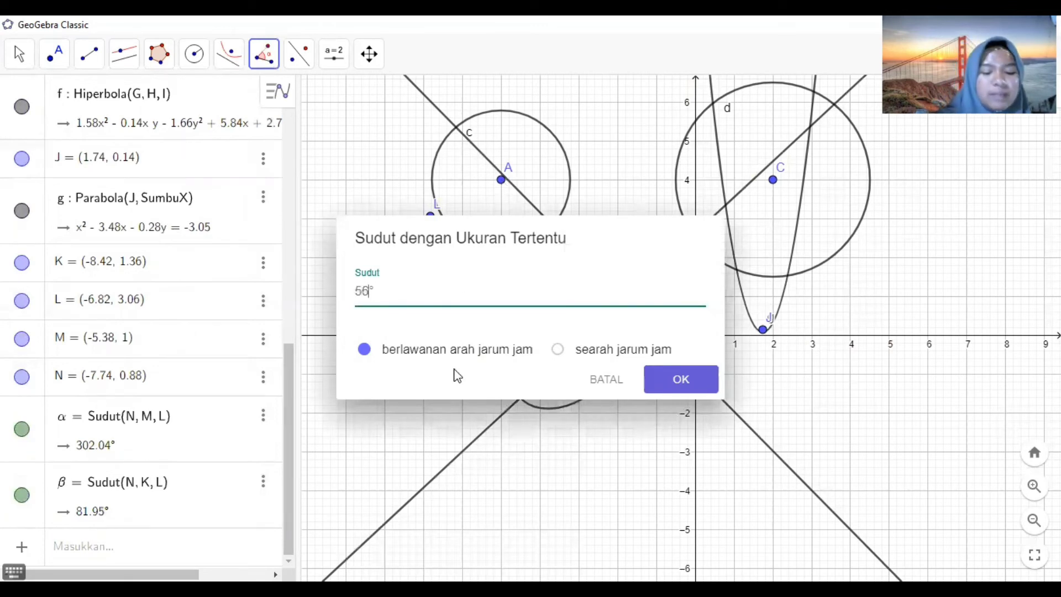
key(Return)
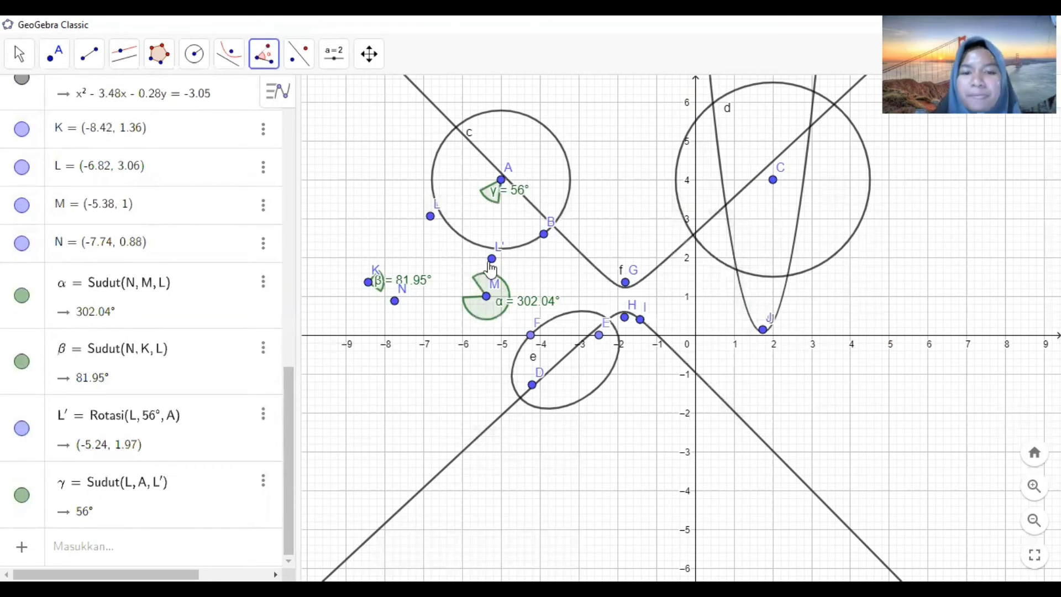
click(303, 61)
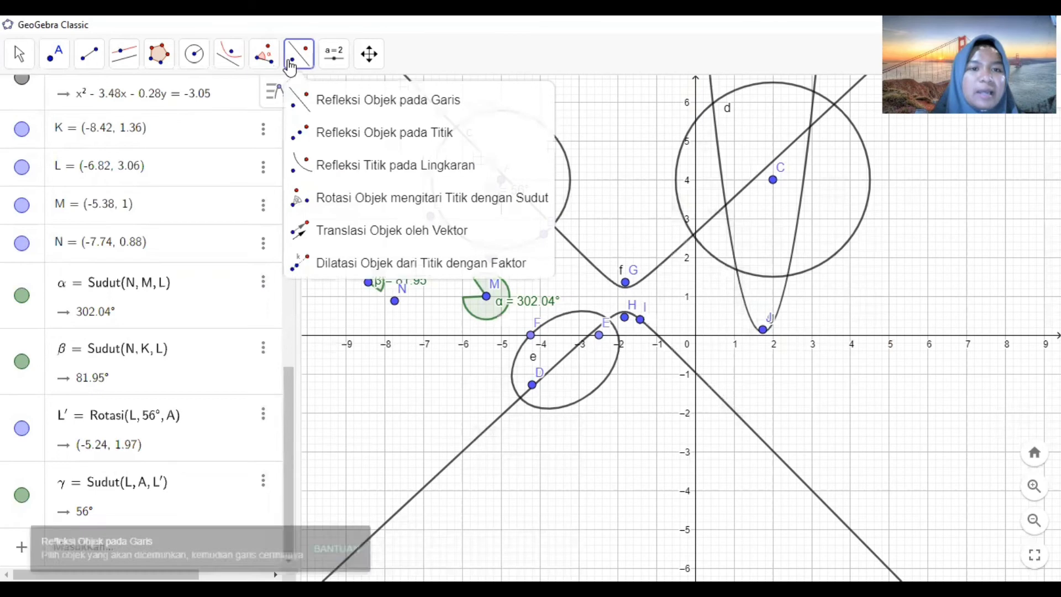
click(329, 63)
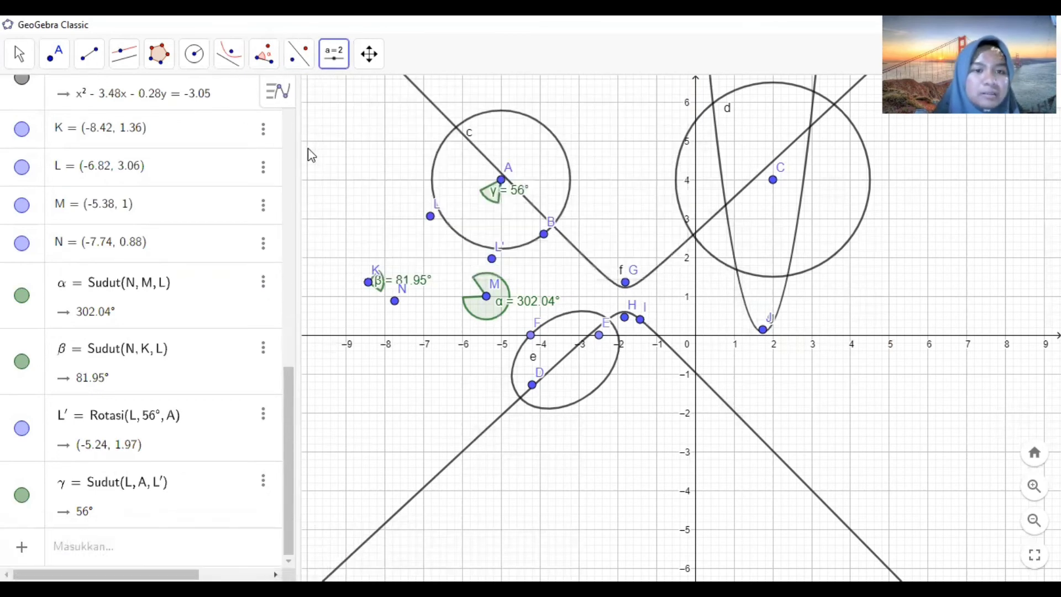
click(311, 155)
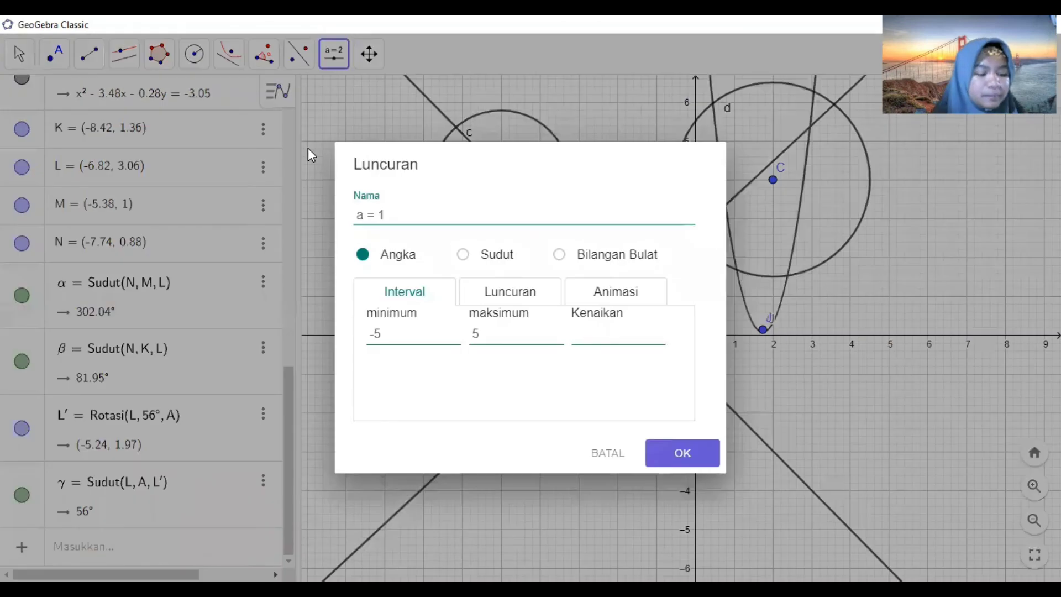
click(612, 460)
- Select and delete all objects to clear the construction
key(ctrl+a)
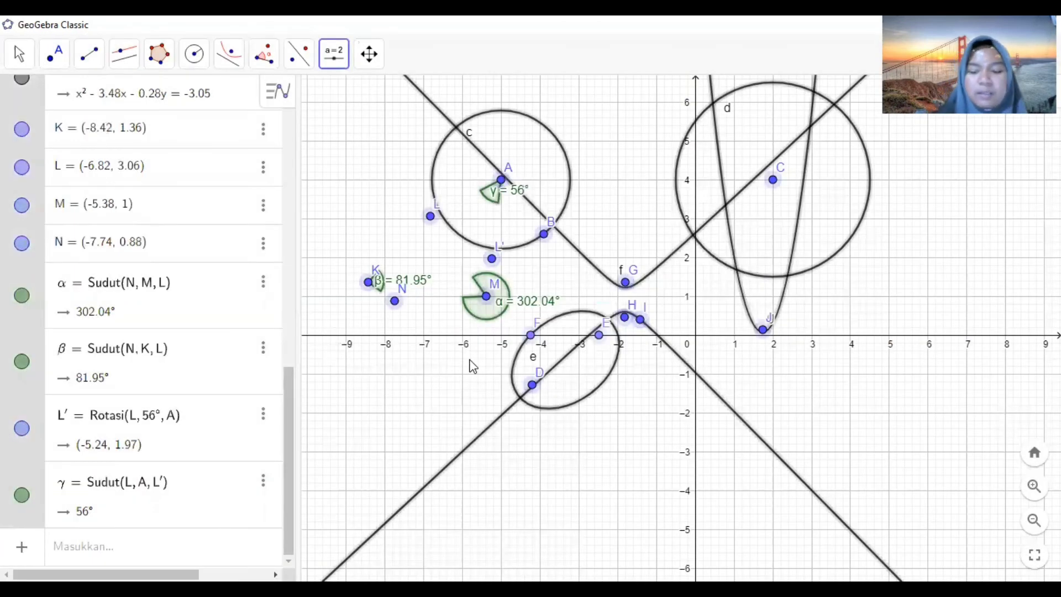
key(Delete)
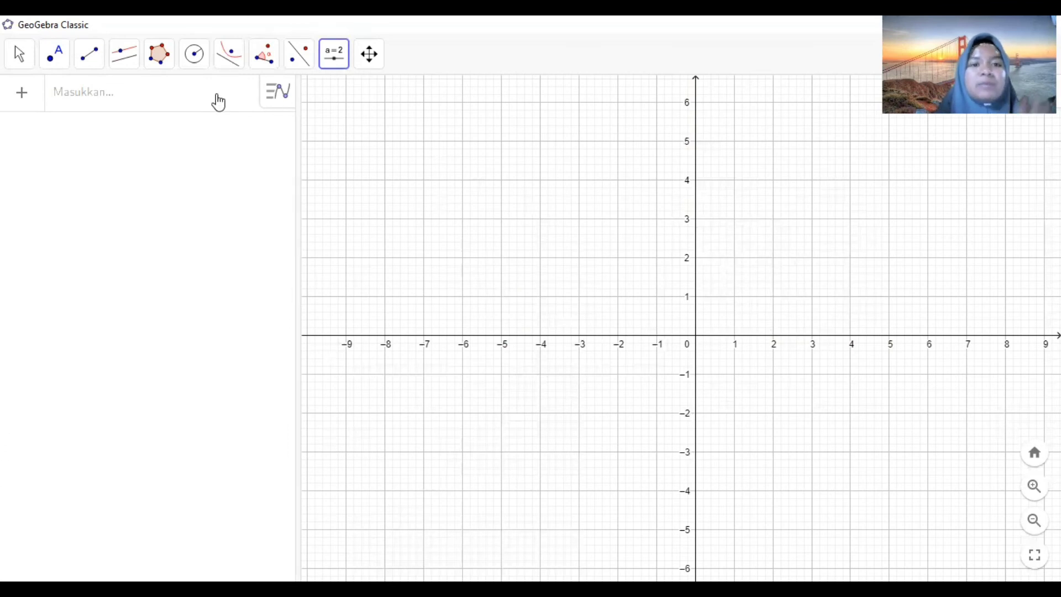
- Create a number slider named n ranging from -5 to 5
click(337, 55)
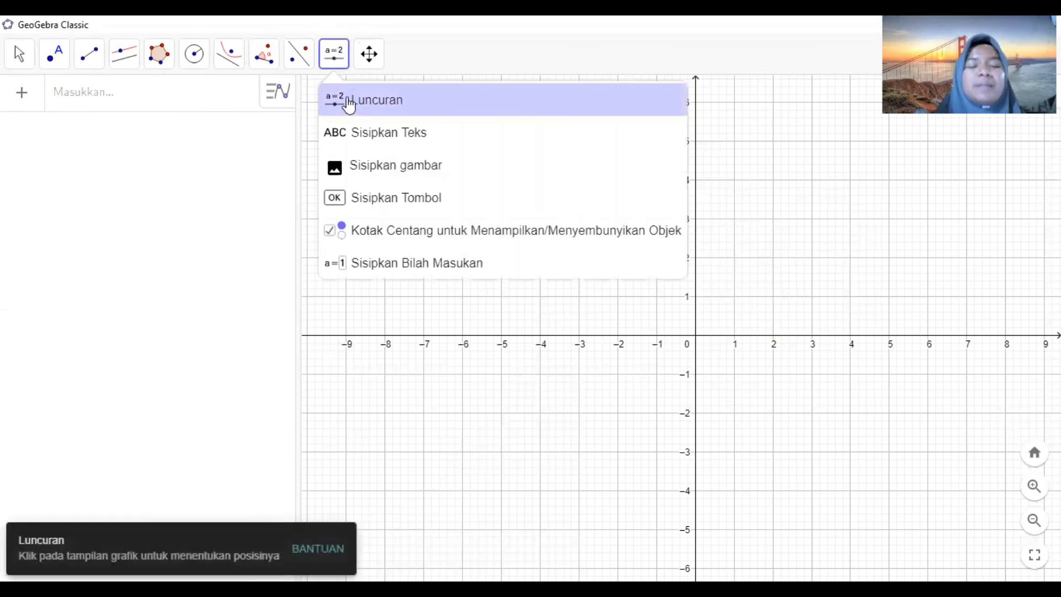
click(346, 102)
click(352, 105)
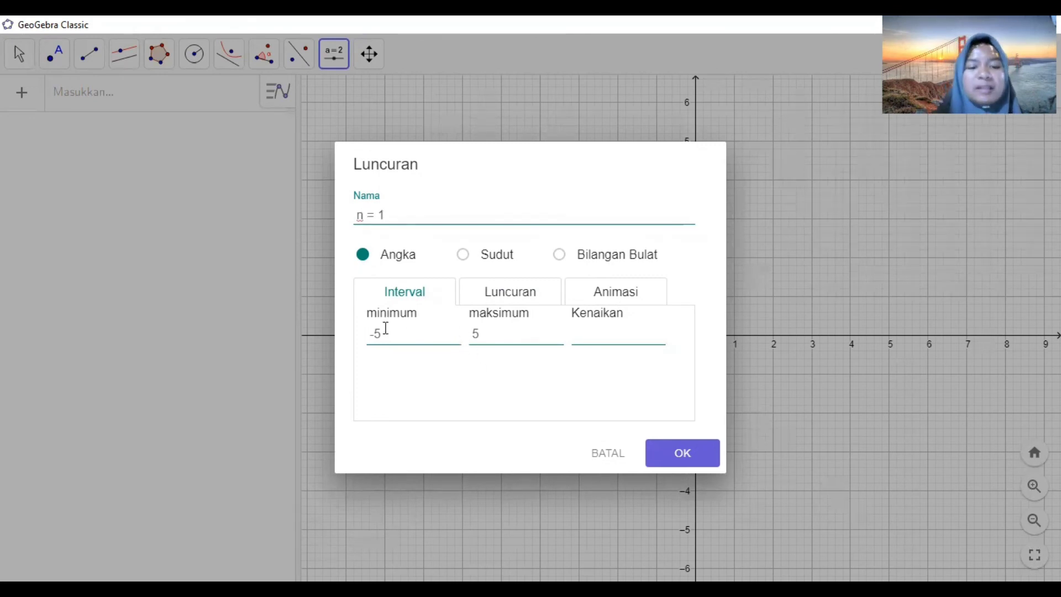
click(499, 336)
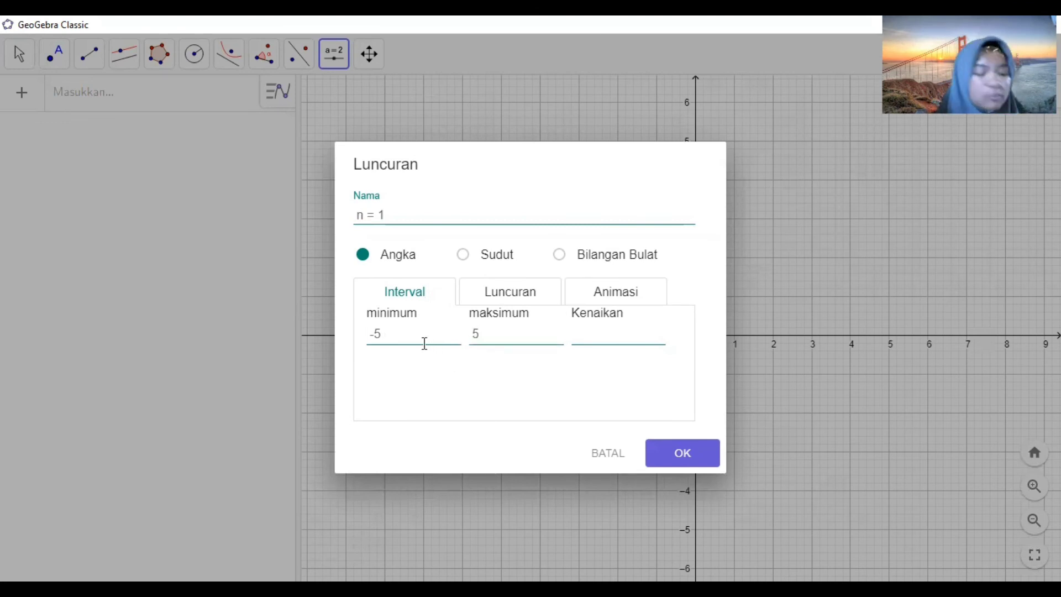
click(669, 454)
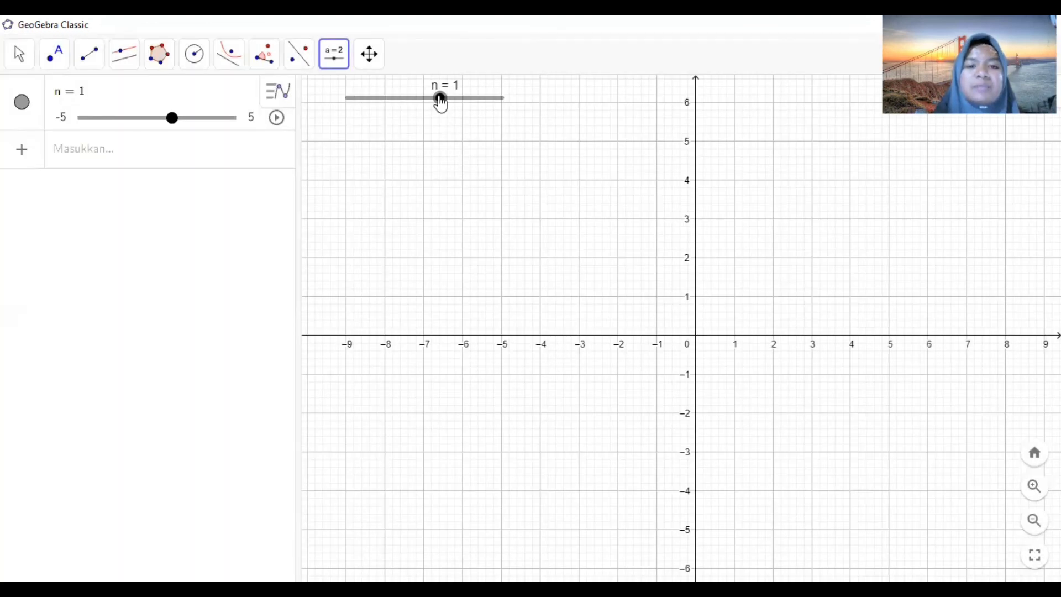
- Set n to -0.2 and enter the polar curve 2 cos(nθ), inserting θ from the Greek keyboard
drag(440, 98, 422, 99)
click(119, 154)
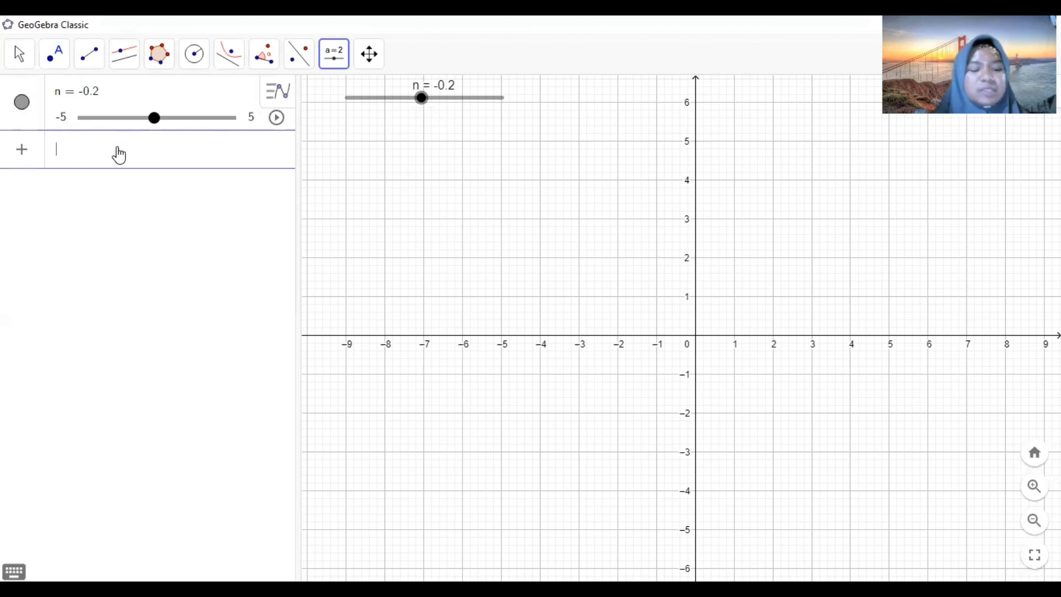
text(2 co)
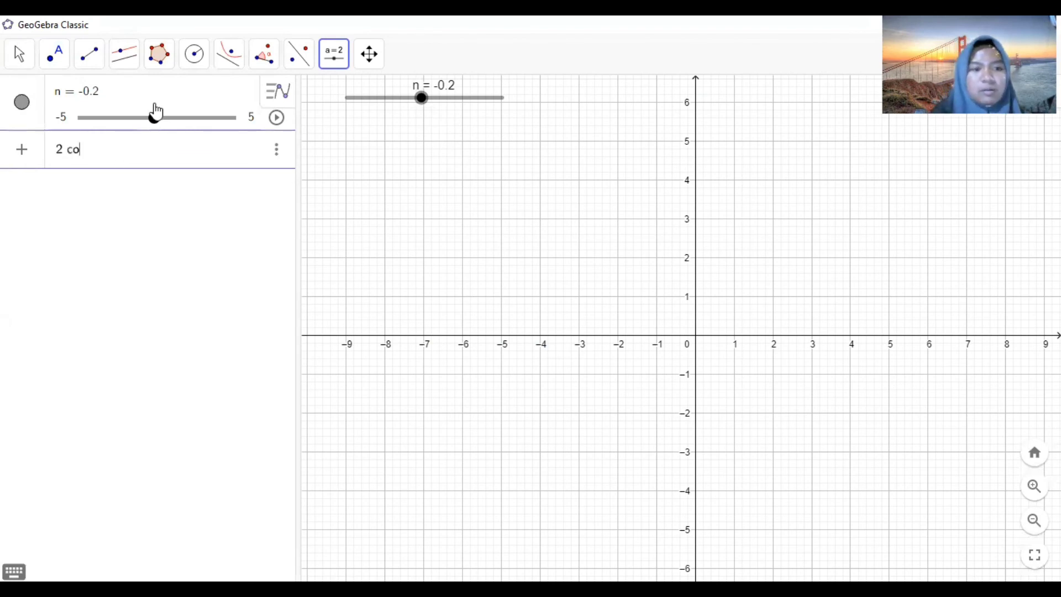
text(s(n)
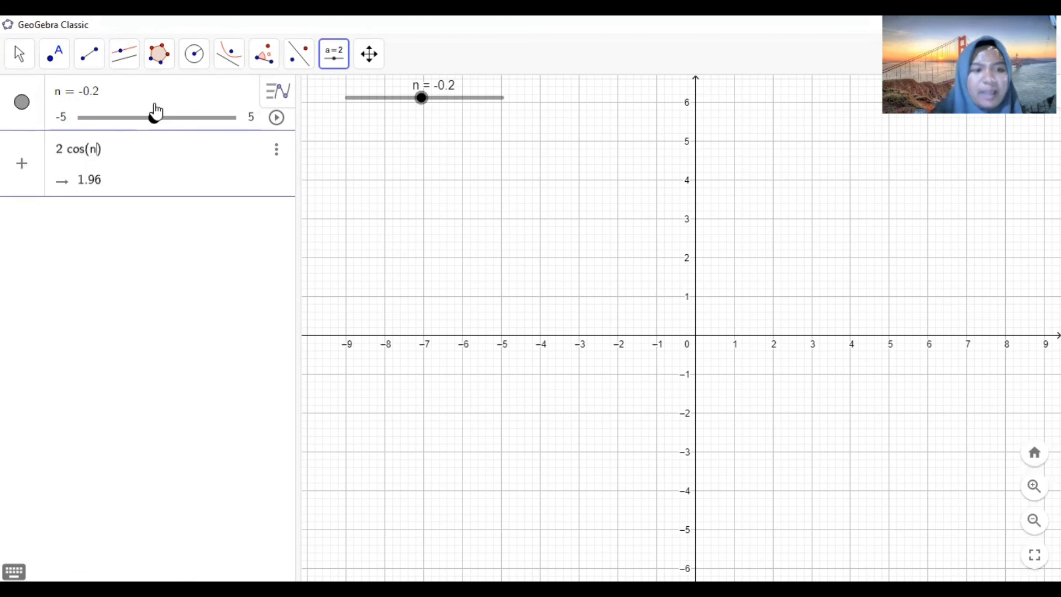
click(14, 572)
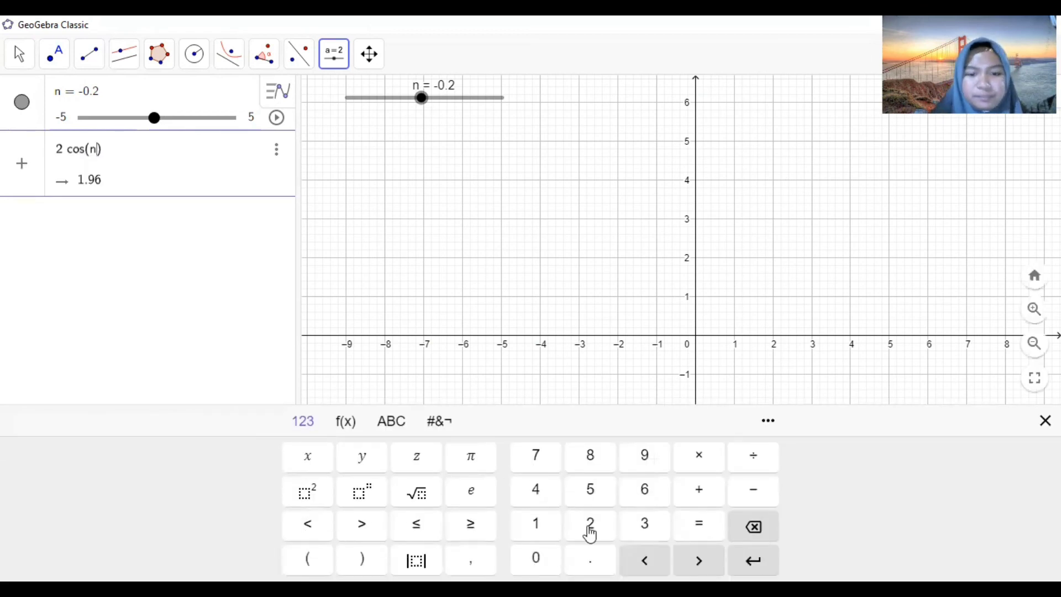
click(389, 425)
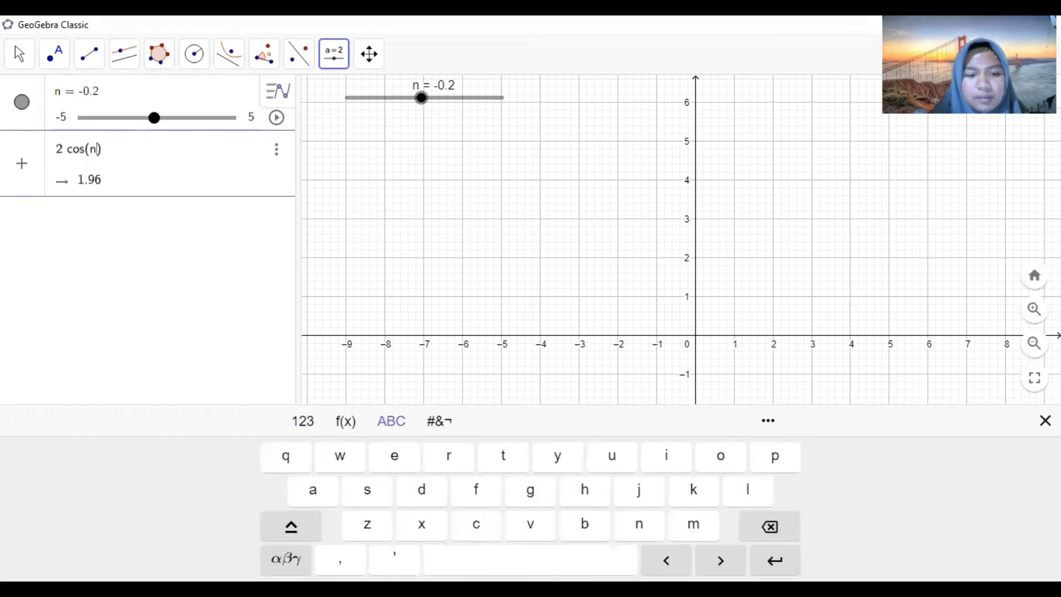
click(287, 558)
click(612, 456)
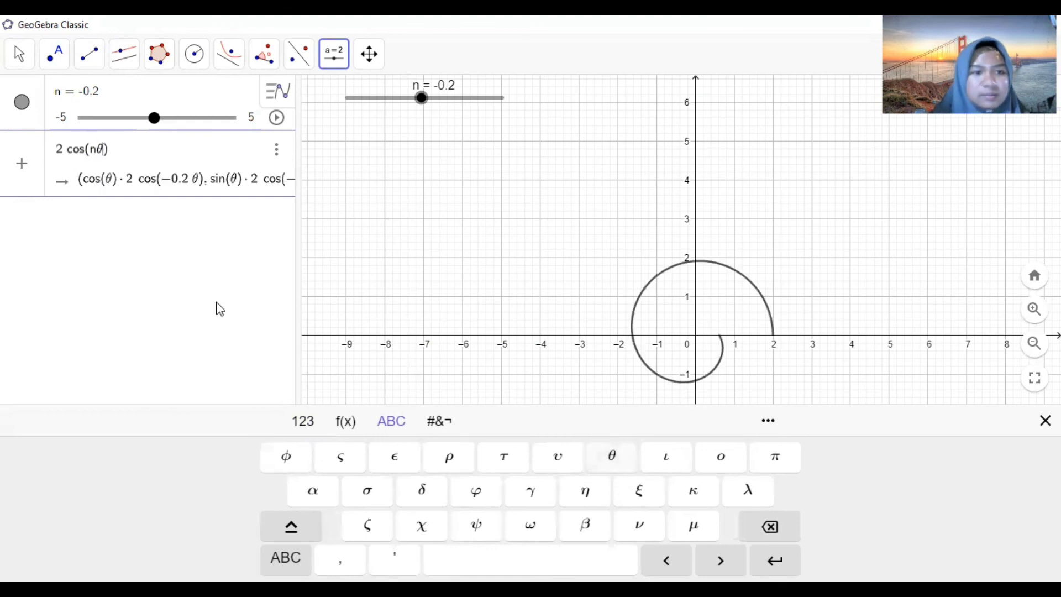
click(254, 300)
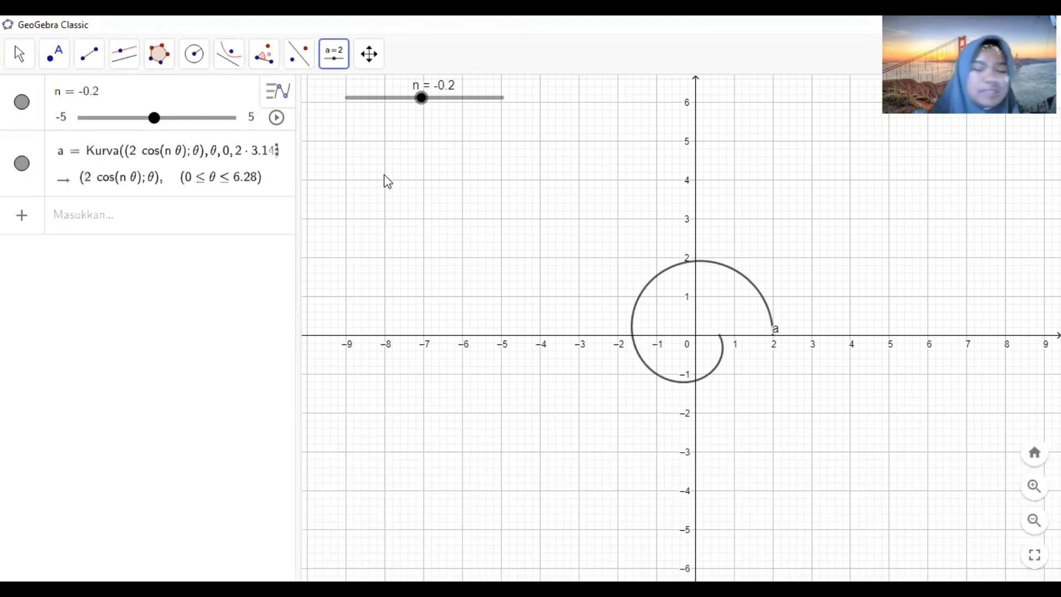
- Drag slider n through -1, -5 and 0 to 2 to vary the rose curve
drag(421, 102, 410, 104)
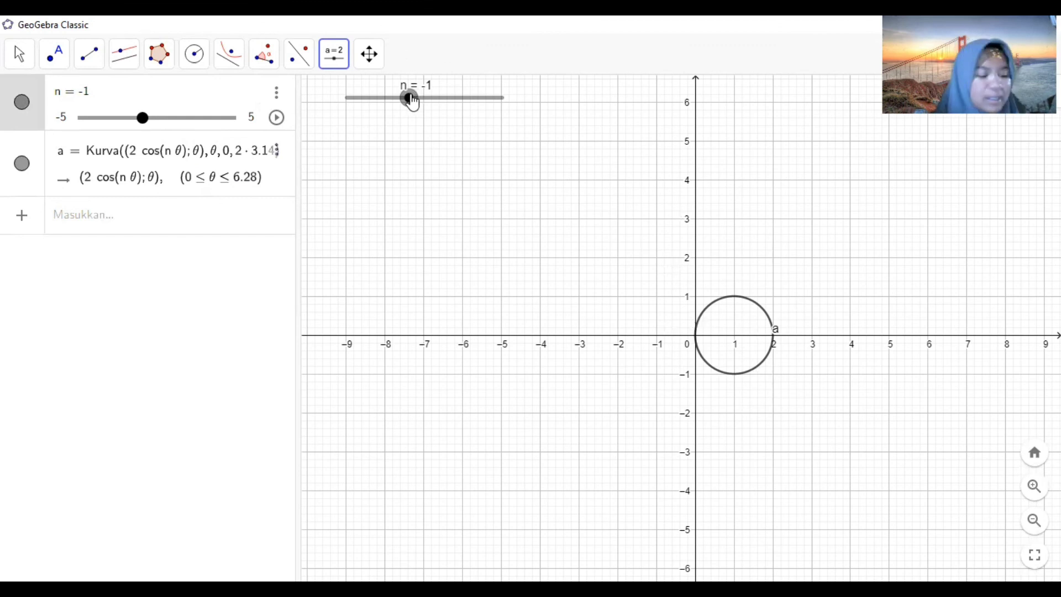
drag(411, 101, 346, 98)
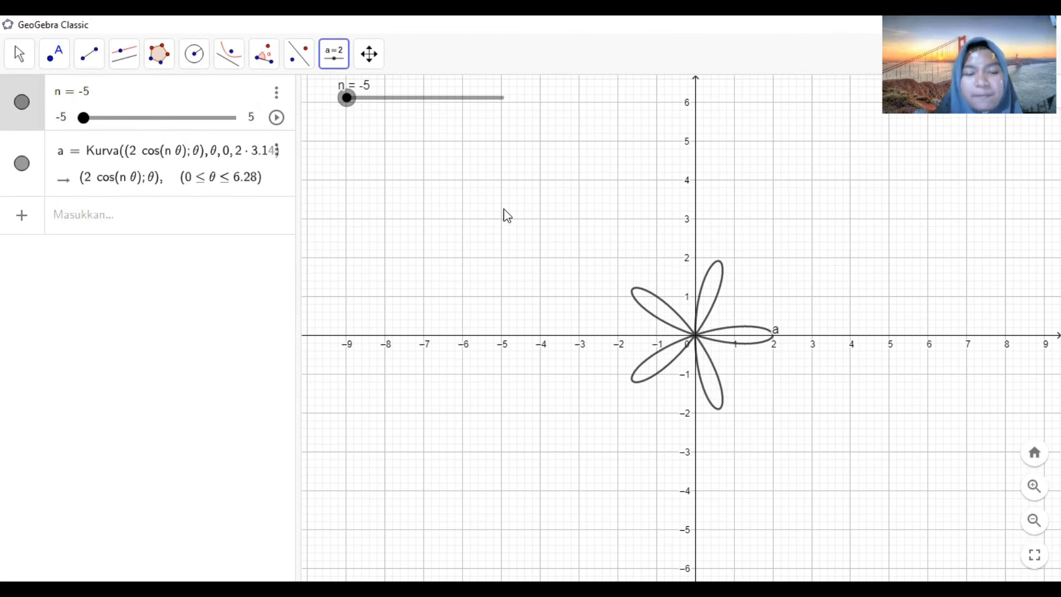
drag(348, 105, 426, 106)
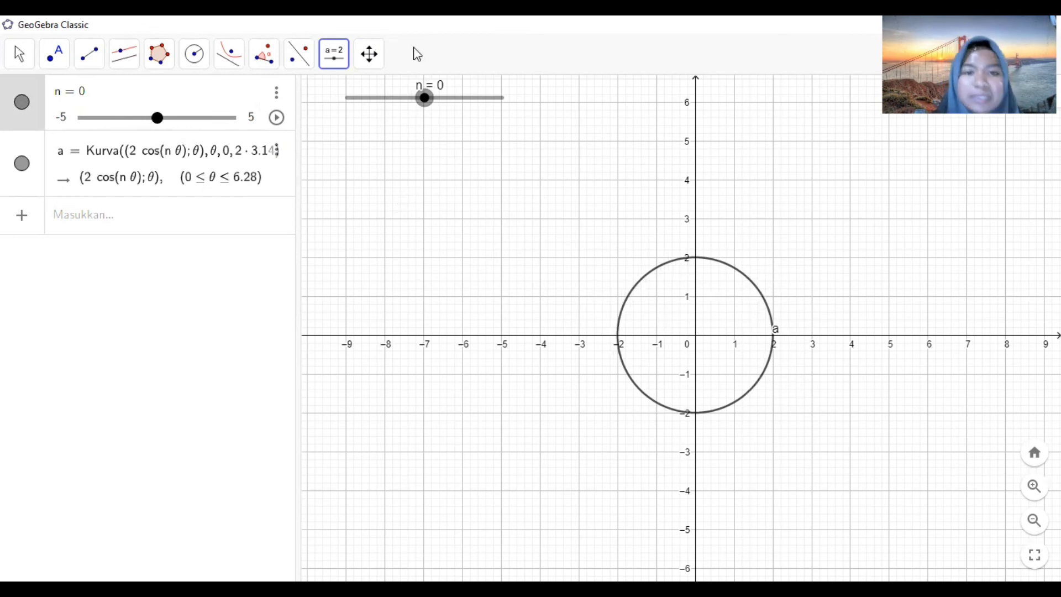
drag(428, 97, 458, 105)
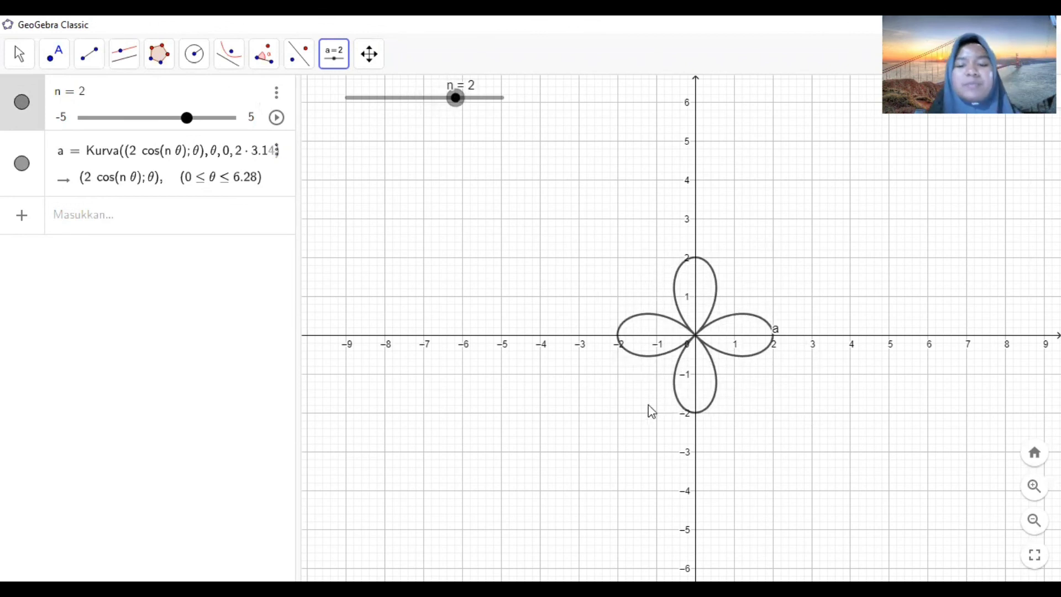
click(71, 434)
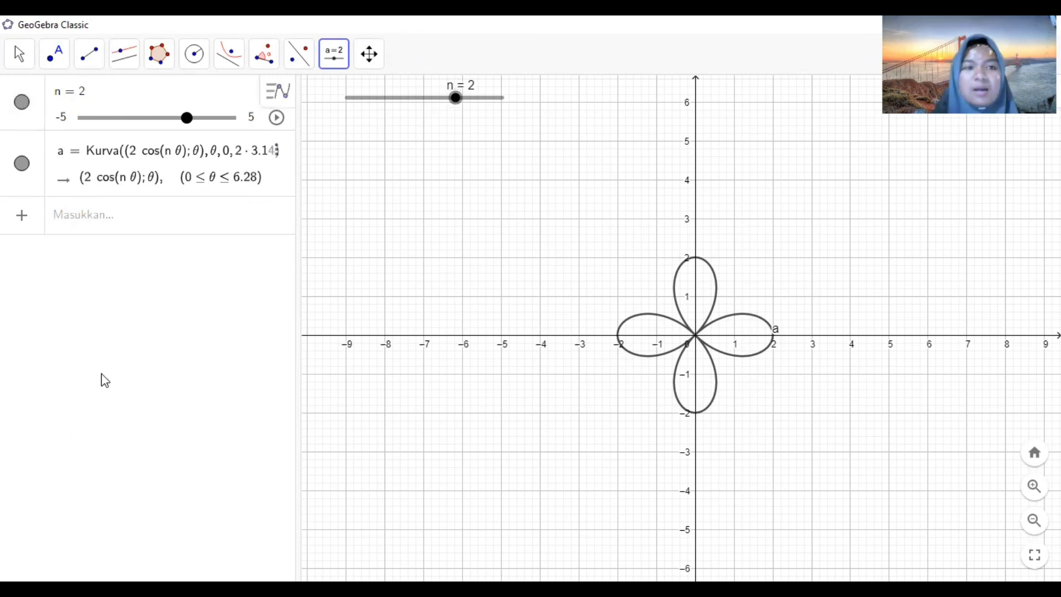